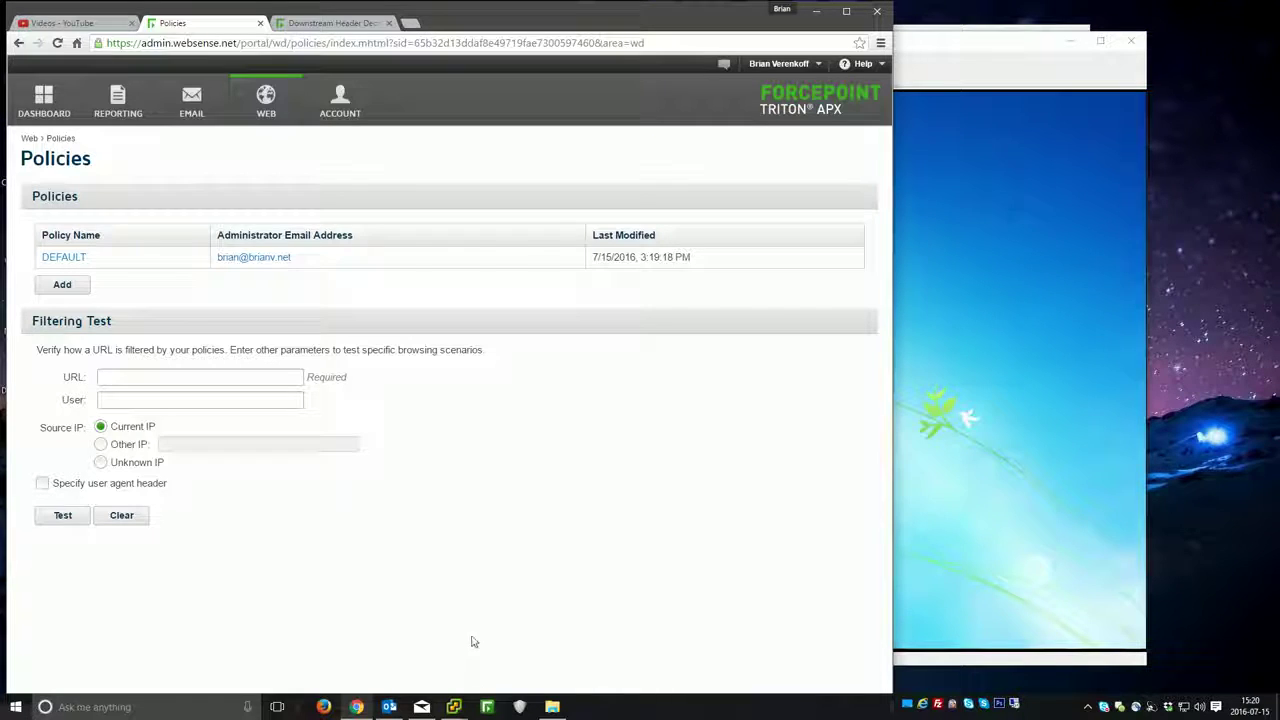
# Step: Bring the DC – Windows Server 2012 R2 VM console with the Sync Client summary to the front
pyautogui.moveTo(458, 710)
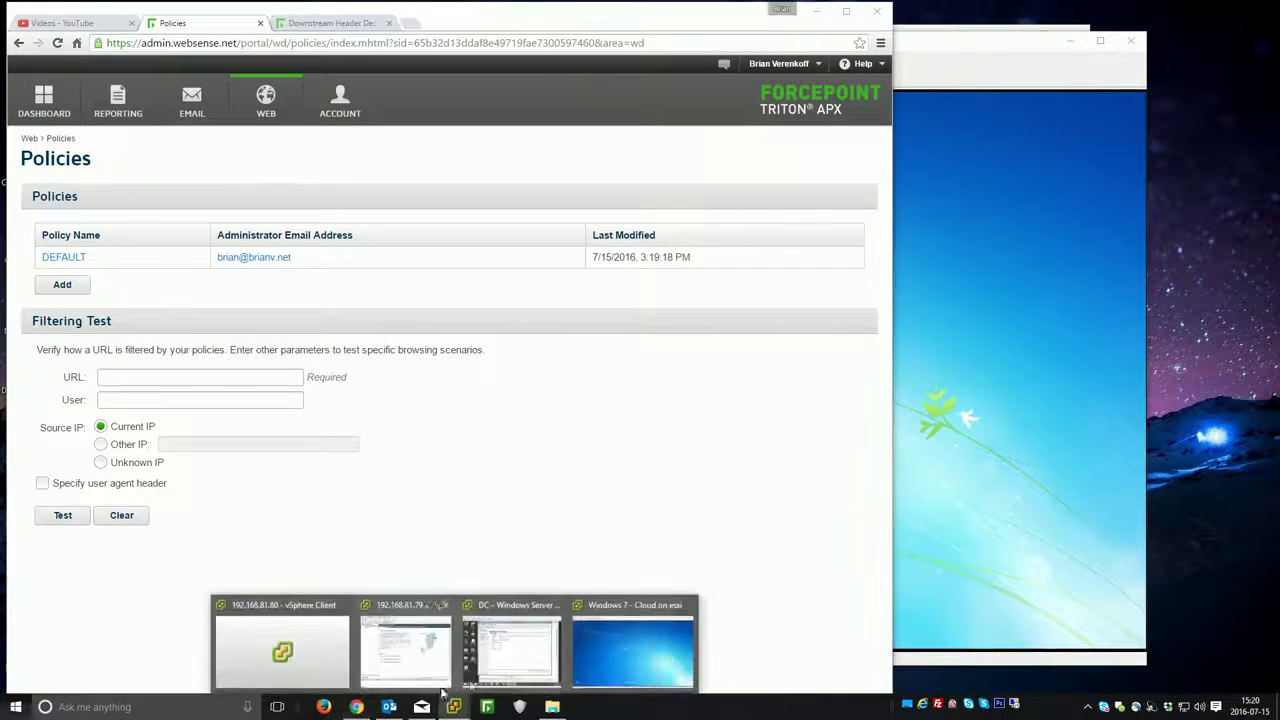
pyautogui.click(498, 645)
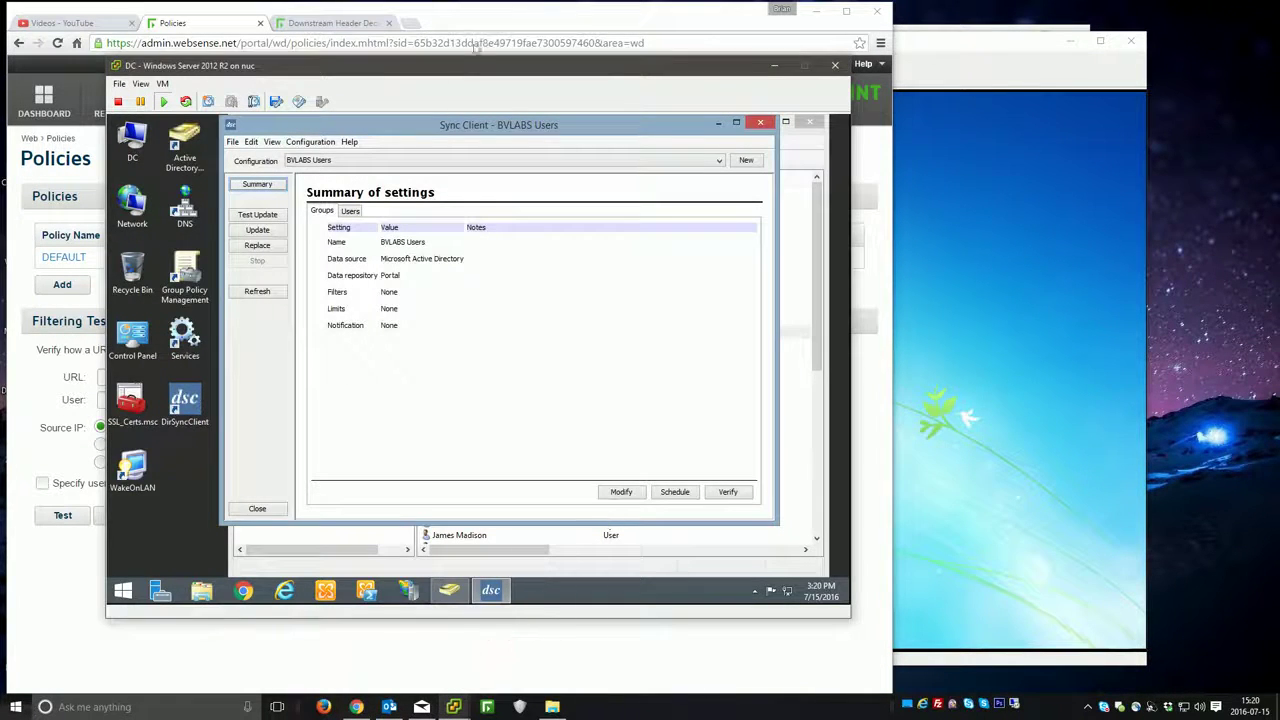
pyautogui.moveTo(612, 125); pyautogui.dragTo(669, 149)
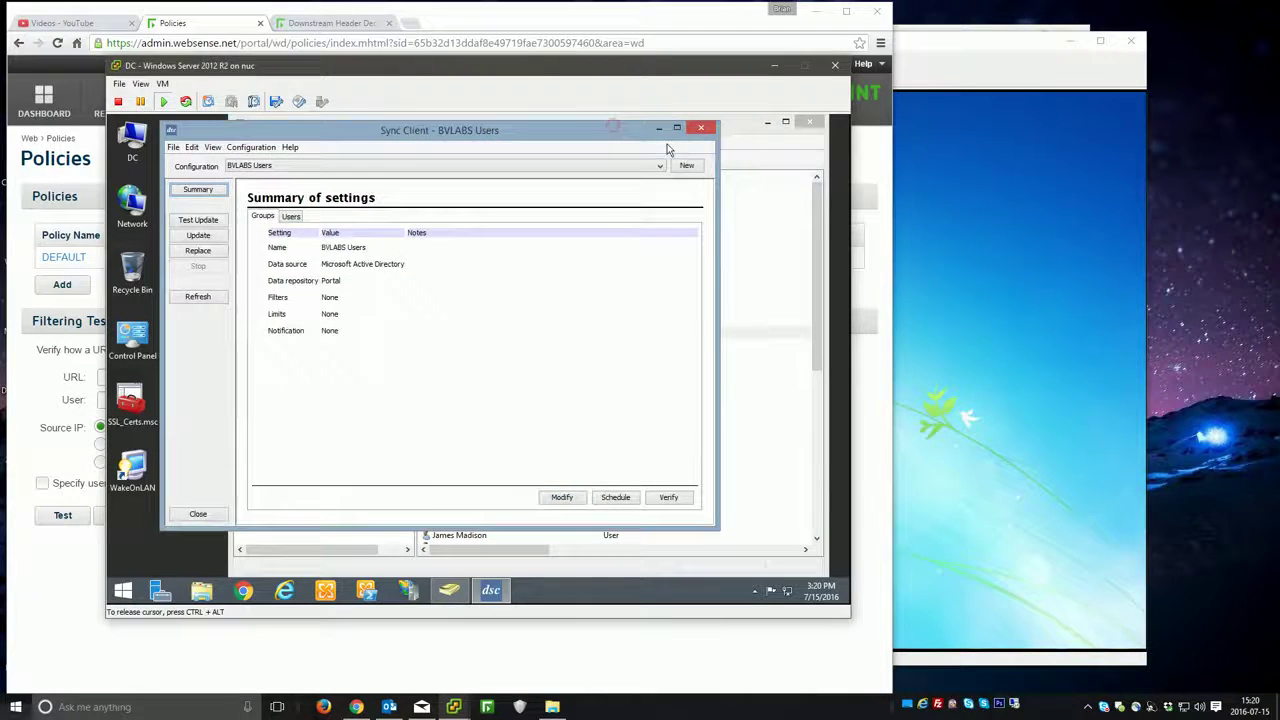
pyautogui.click(750, 134)
pyautogui.click(485, 257)
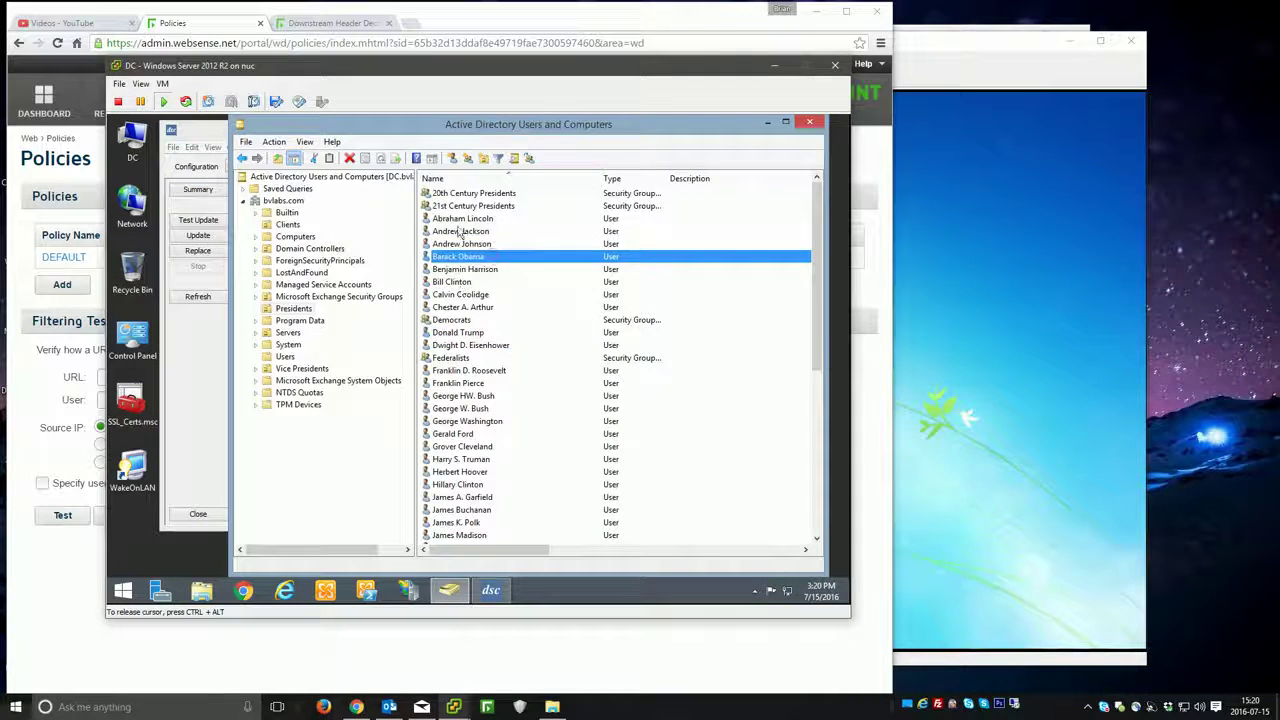
pyautogui.scroll(-1, 486, 490)
pyautogui.scroll(1, 478, 494)
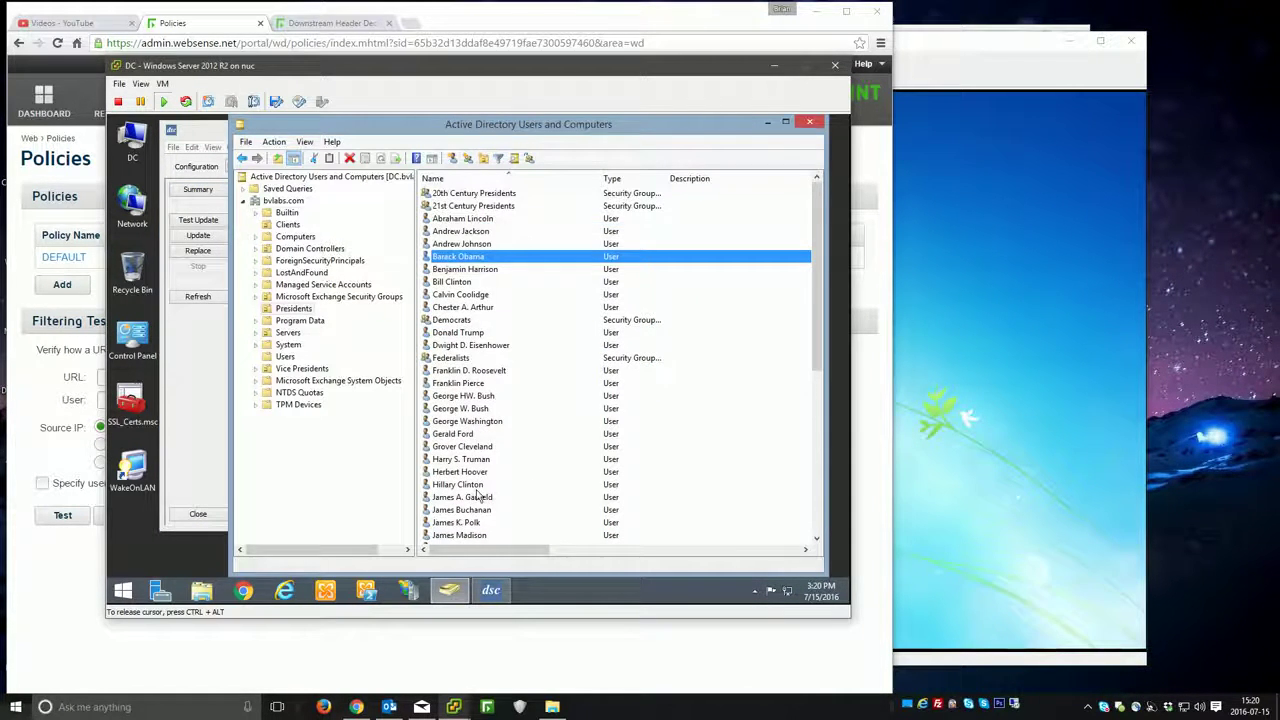
pyautogui.doubleClick(476, 421)
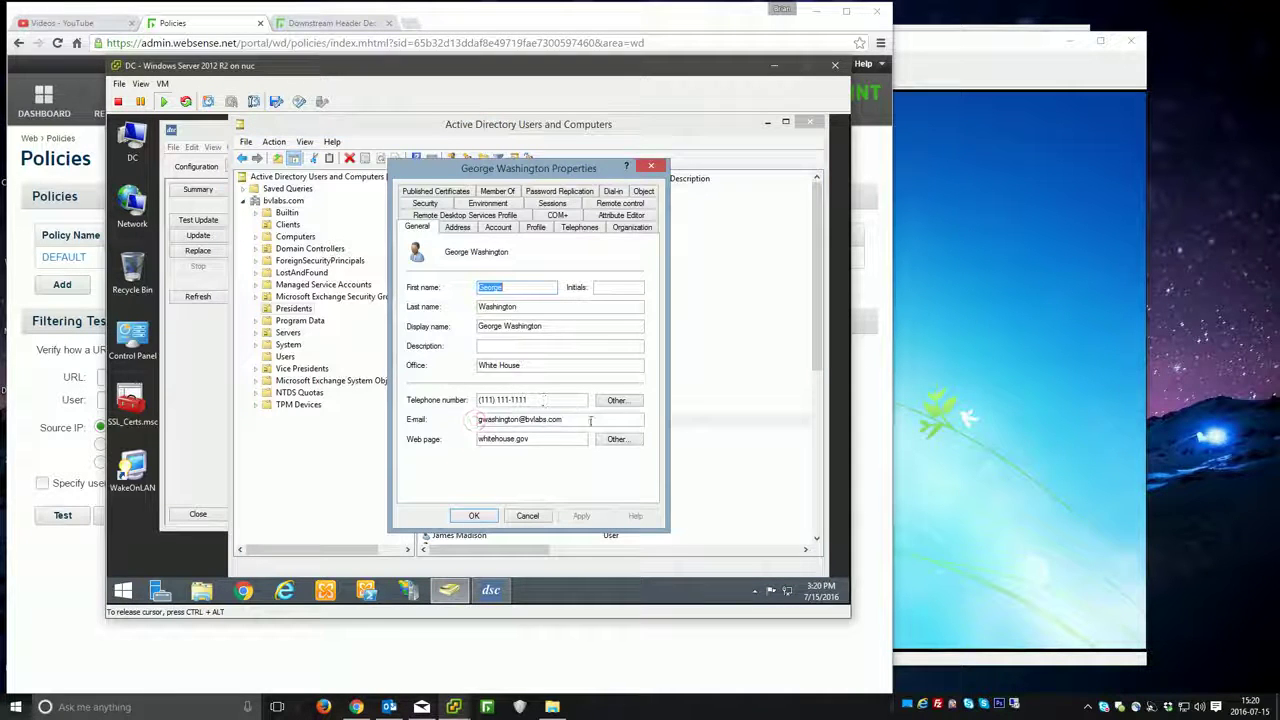
pyautogui.moveTo(590, 421); pyautogui.dragTo(465, 422)
pyautogui.click(527, 515)
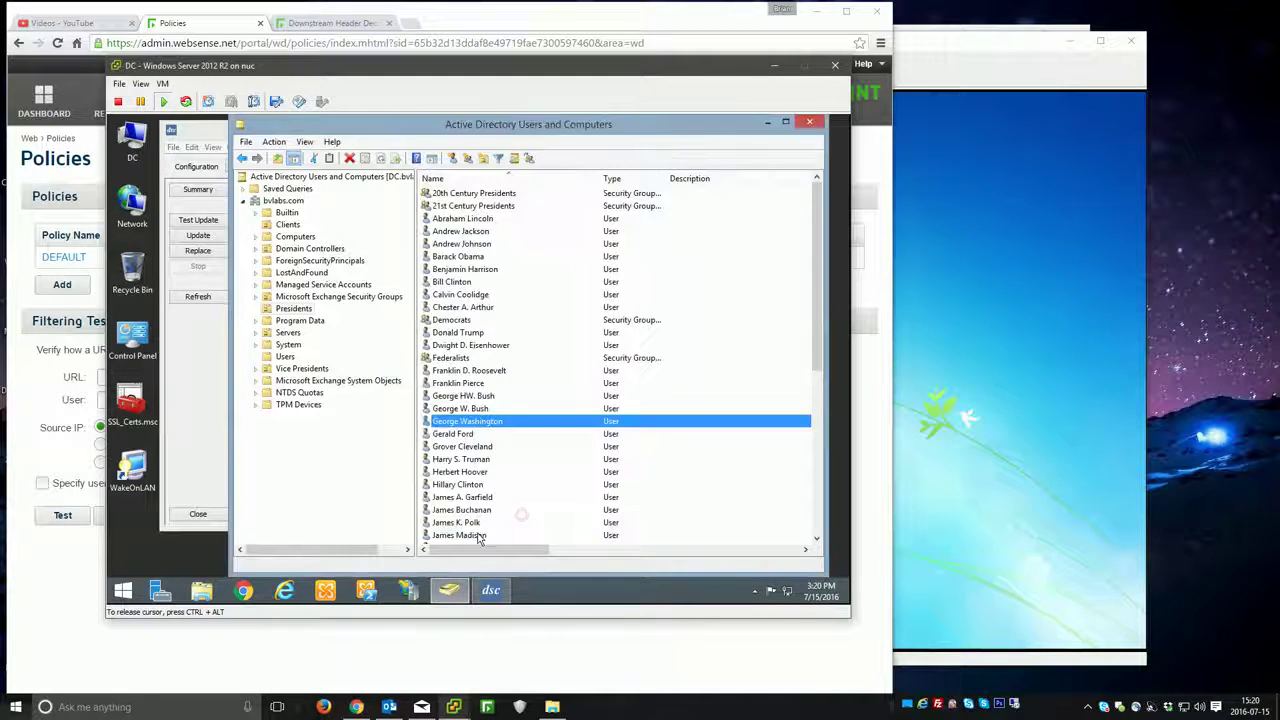
pyautogui.doubleClick(478, 535)
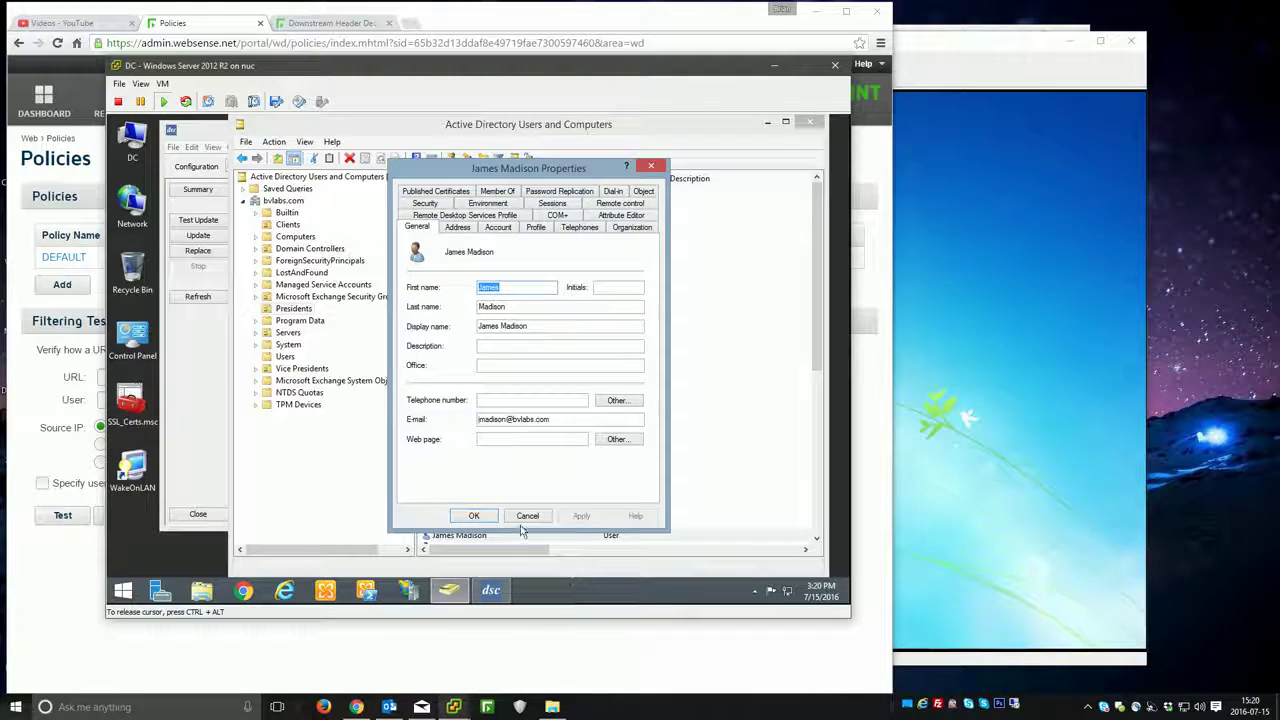
pyautogui.click(525, 515)
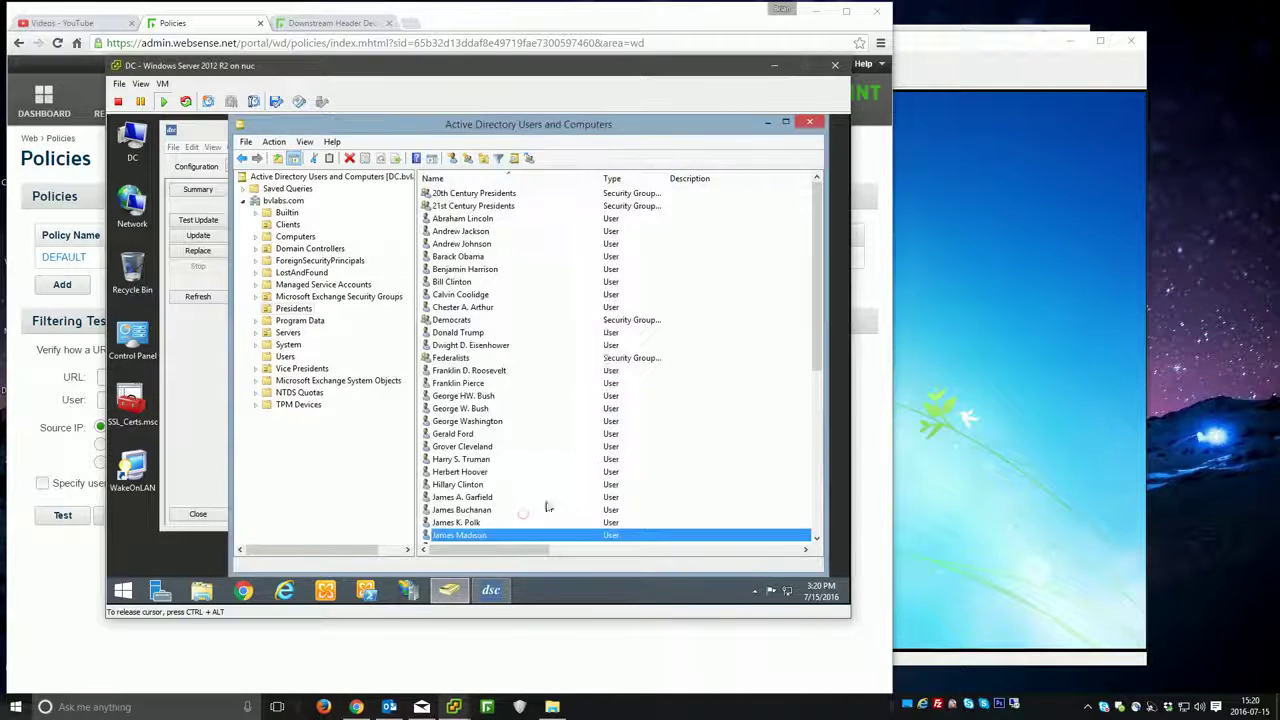
pyautogui.click(450, 333)
pyautogui.scroll(-1, 500, 348)
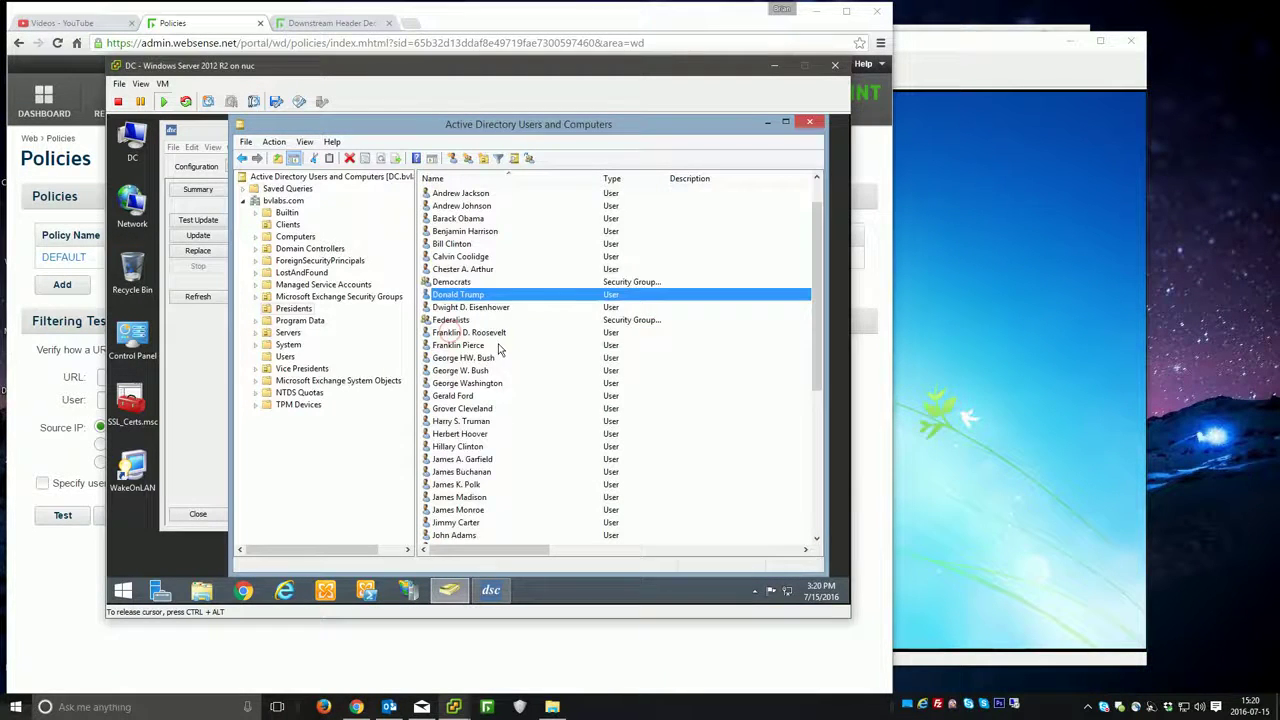
pyautogui.doubleClick(463, 296)
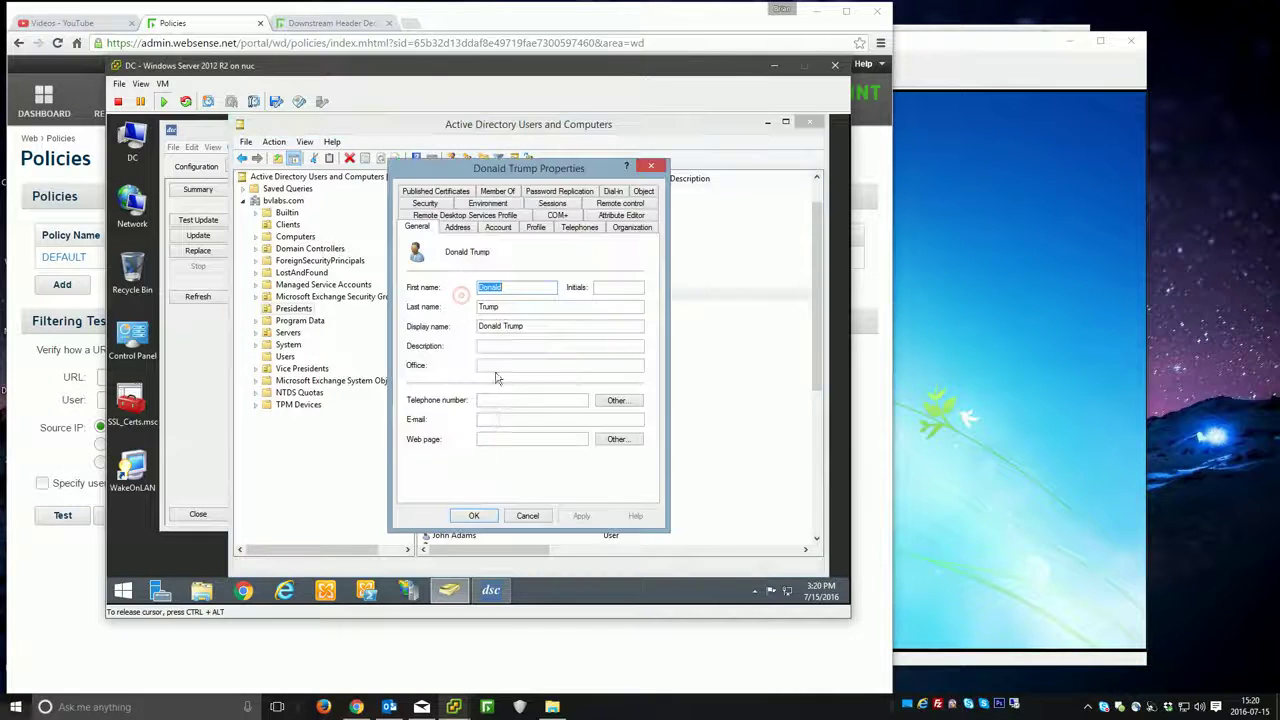
pyautogui.click(495, 419)
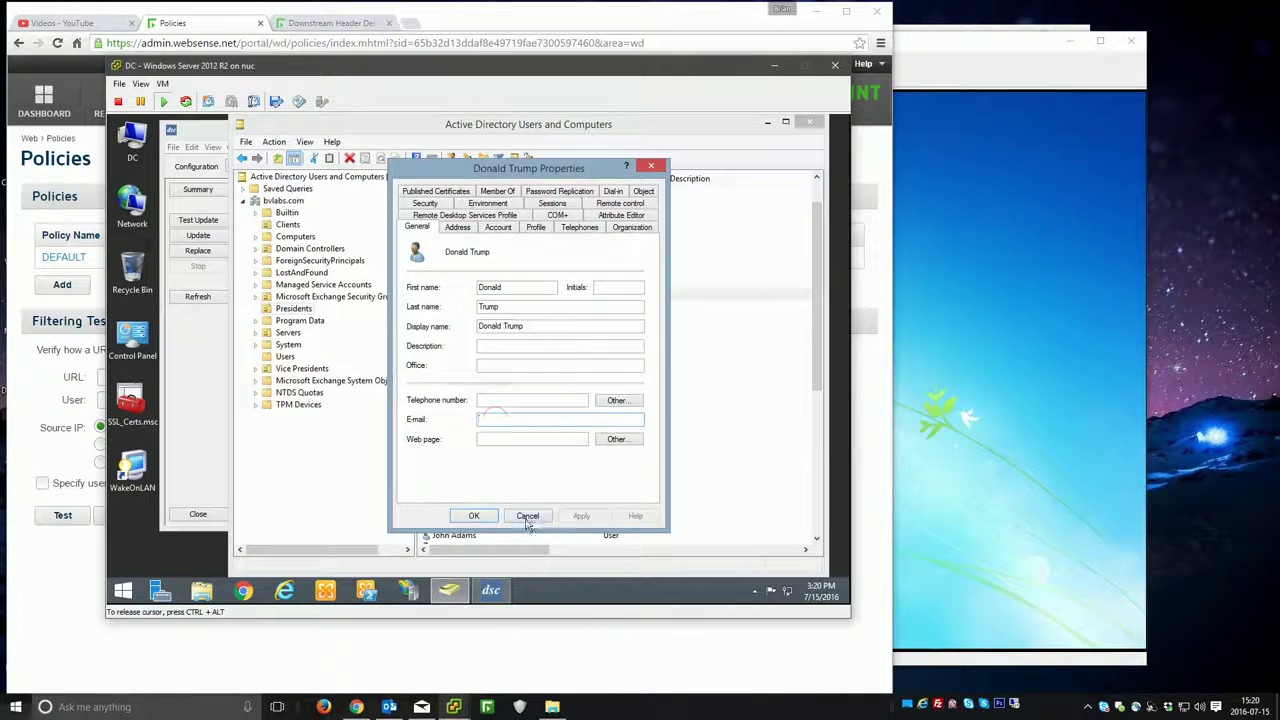
pyautogui.click(527, 515)
pyautogui.doubleClick(460, 447)
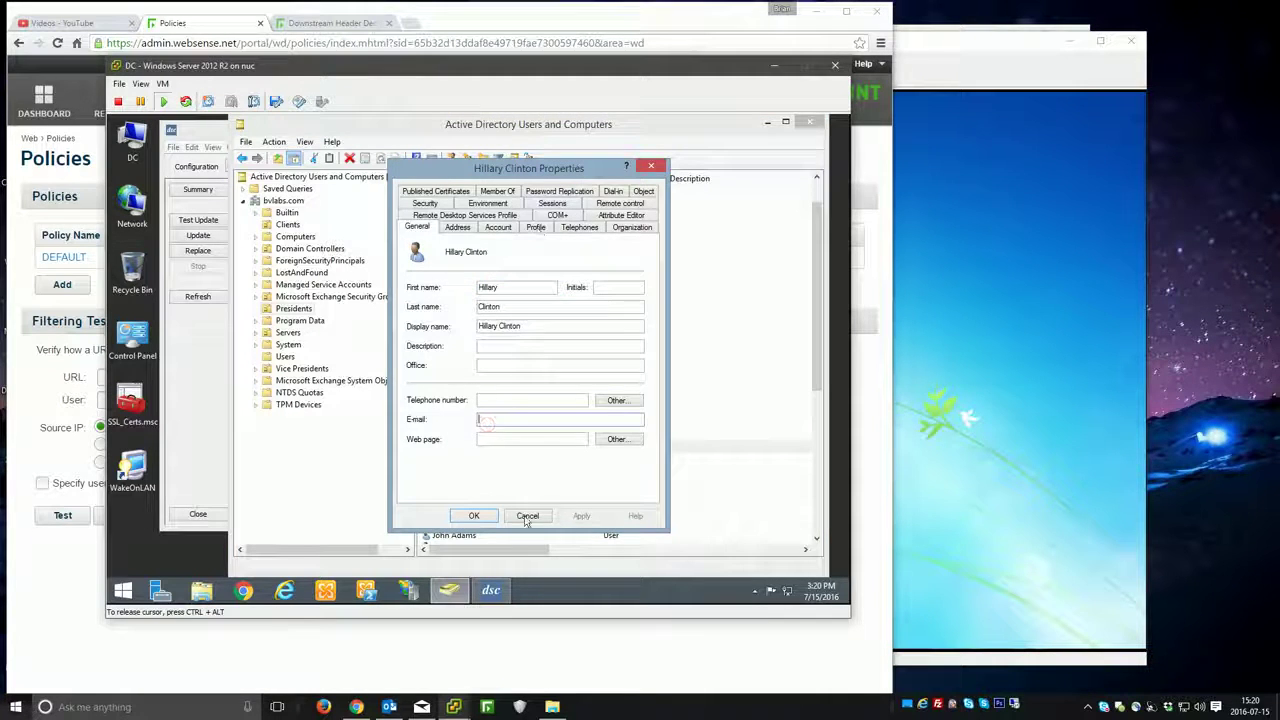
pyautogui.click(527, 515)
# Step: Run a full Replace synchronization of users from the Sync Client
pyautogui.click(492, 592)
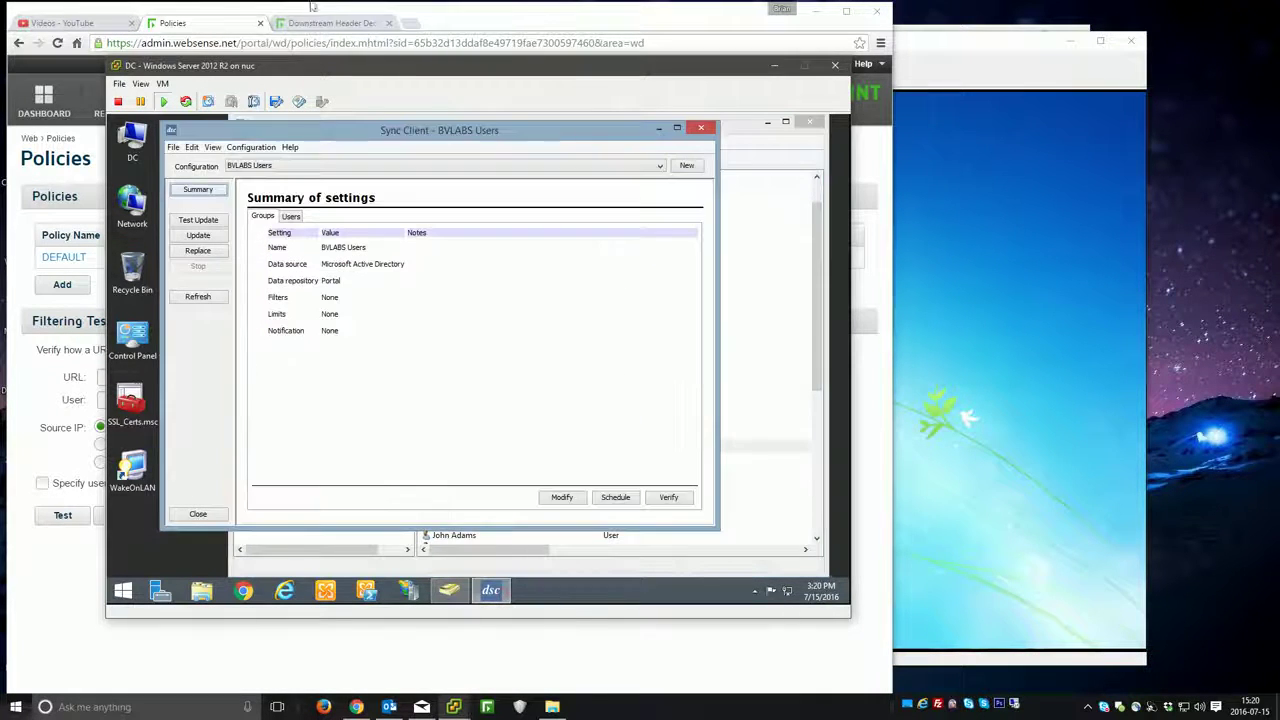
pyautogui.click(203, 252)
pyautogui.click(412, 354)
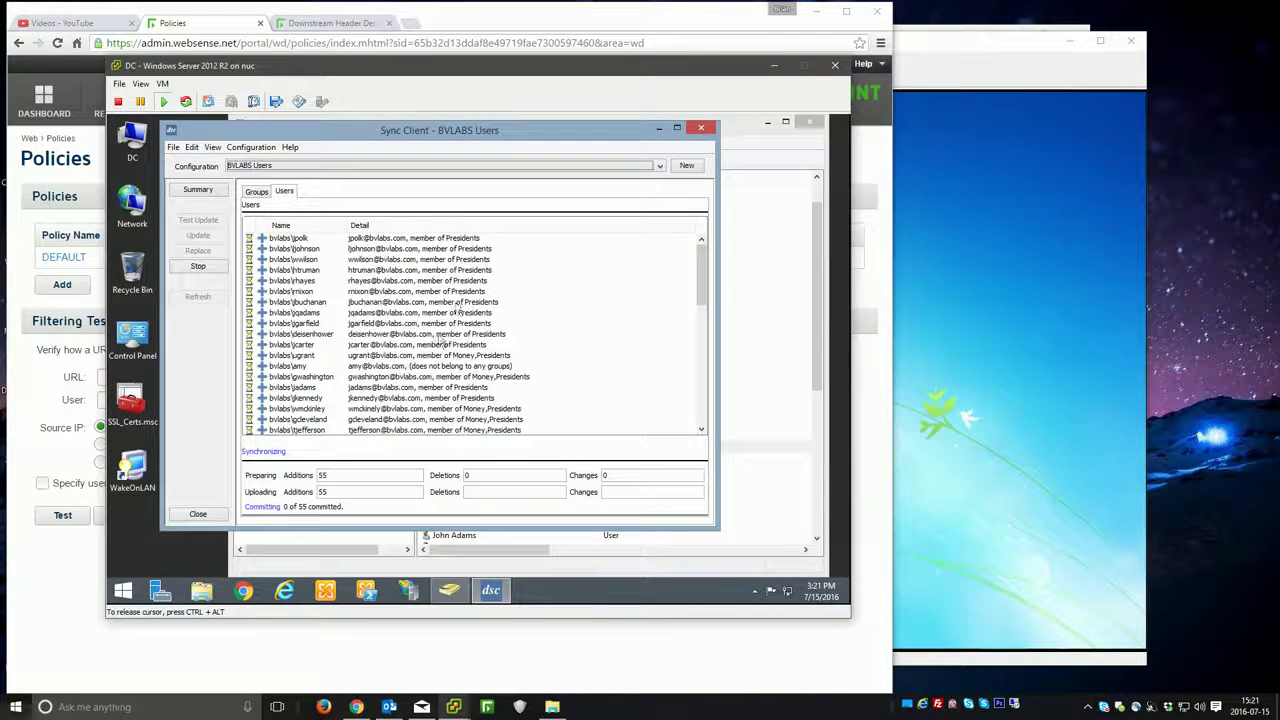
# Step: Select the two users rejected for having no primary e-mail address in the Users list
pyautogui.scroll(-10, 690, 300)
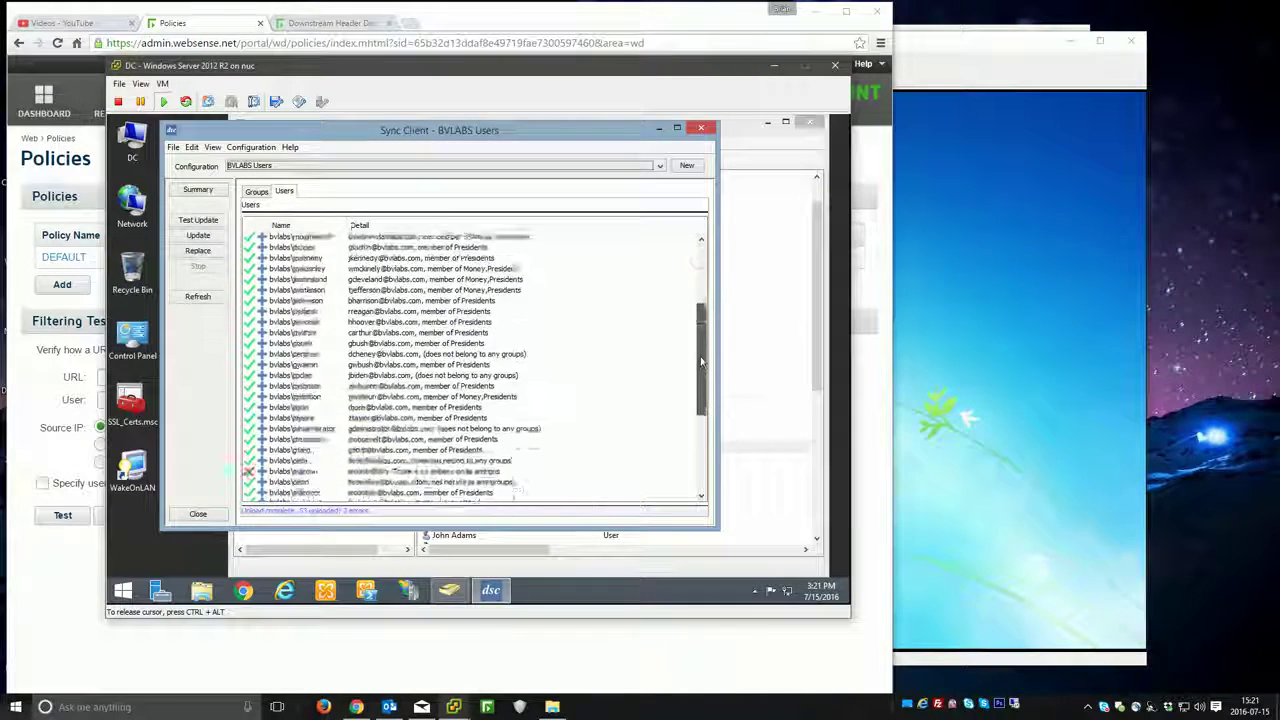
pyautogui.click(315, 294)
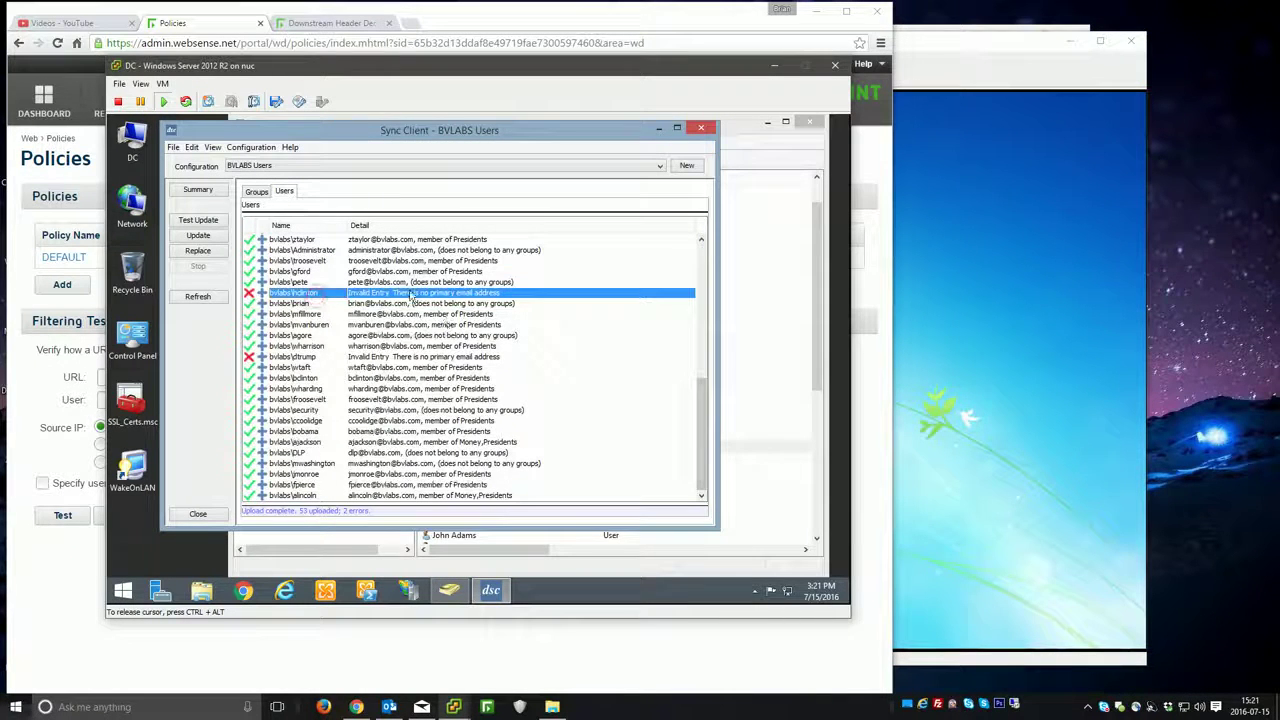
pyautogui.keyDown('ctrl'); pyautogui.click(367, 347); pyautogui.keyUp('ctrl')
pyautogui.keyDown('ctrl'); pyautogui.click(367, 346); pyautogui.keyUp('ctrl')
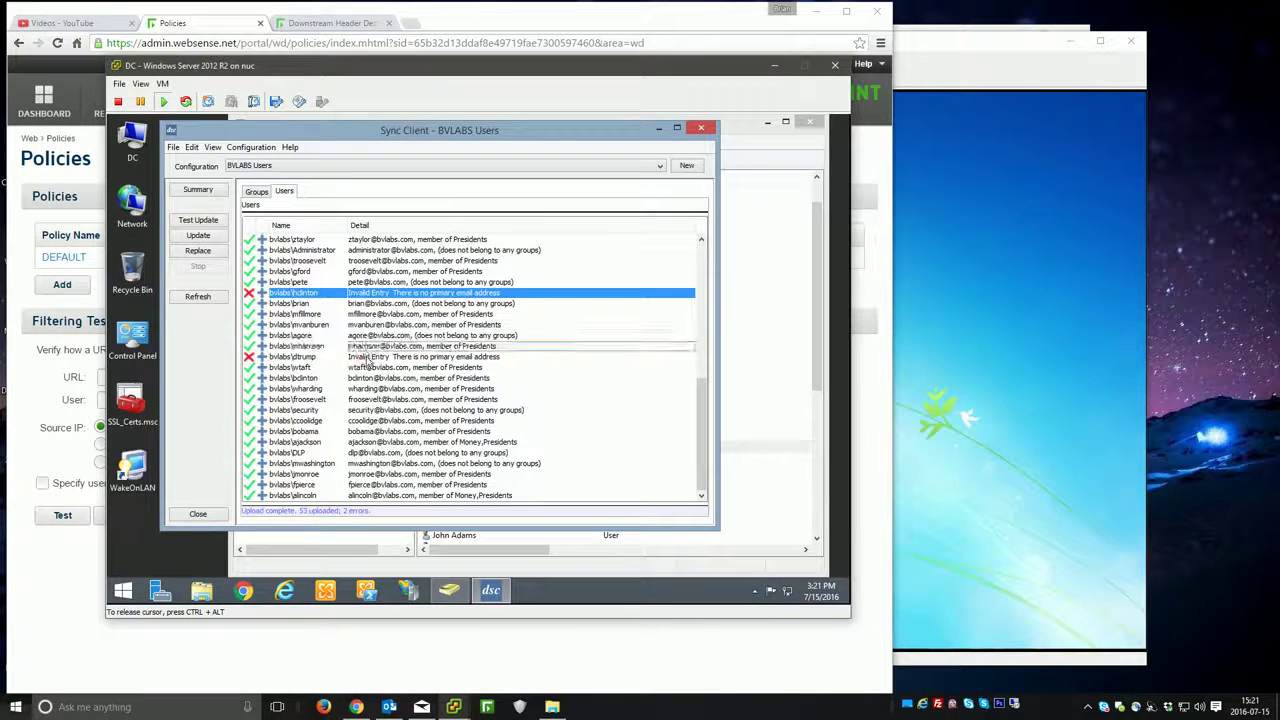
pyautogui.keyDown('ctrl'); pyautogui.click(375, 357); pyautogui.keyUp('ctrl')
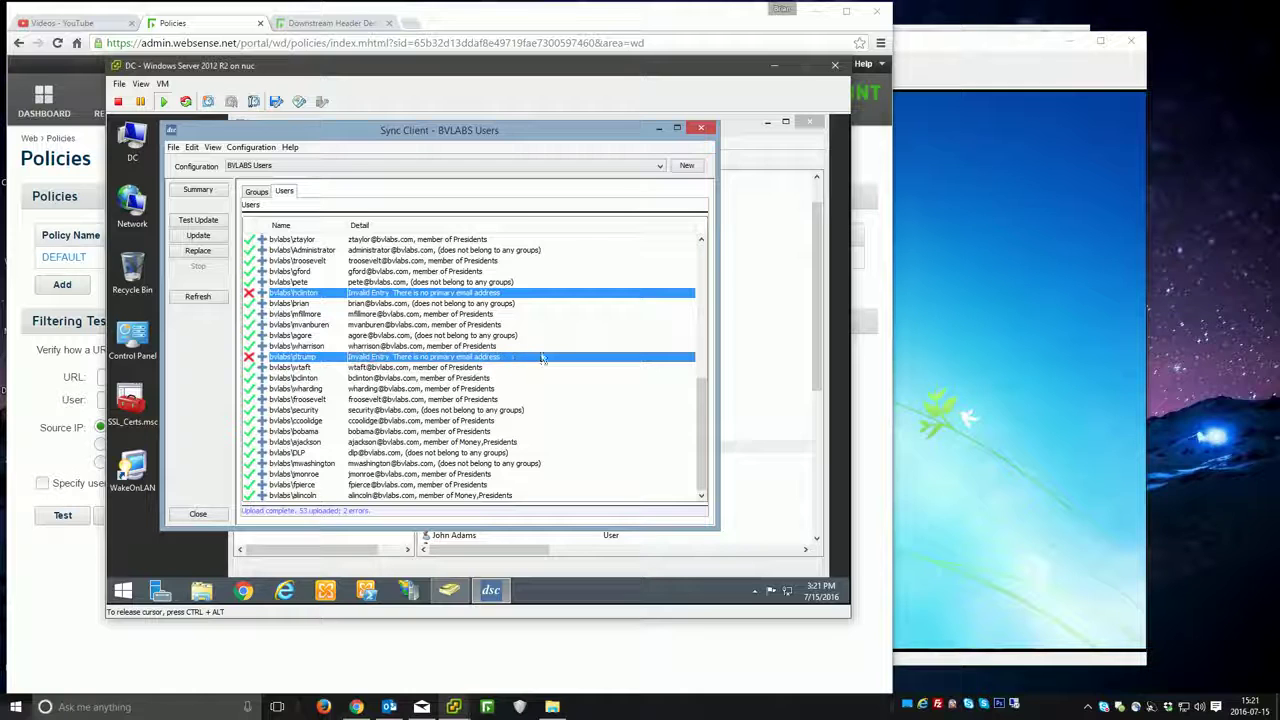
# Step: In the users configuration's LDAP search advanced attributes, cut Primary Mail from %mail% to %%
pyautogui.click(249, 148)
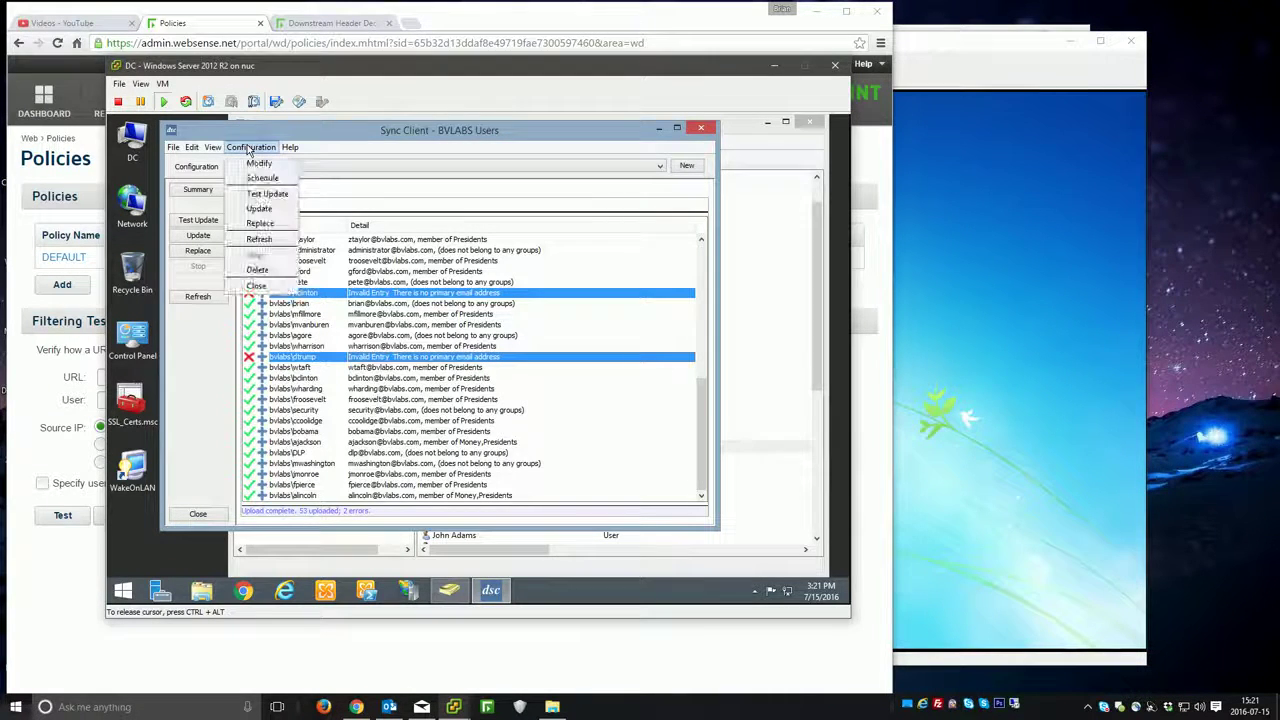
pyautogui.click(258, 165)
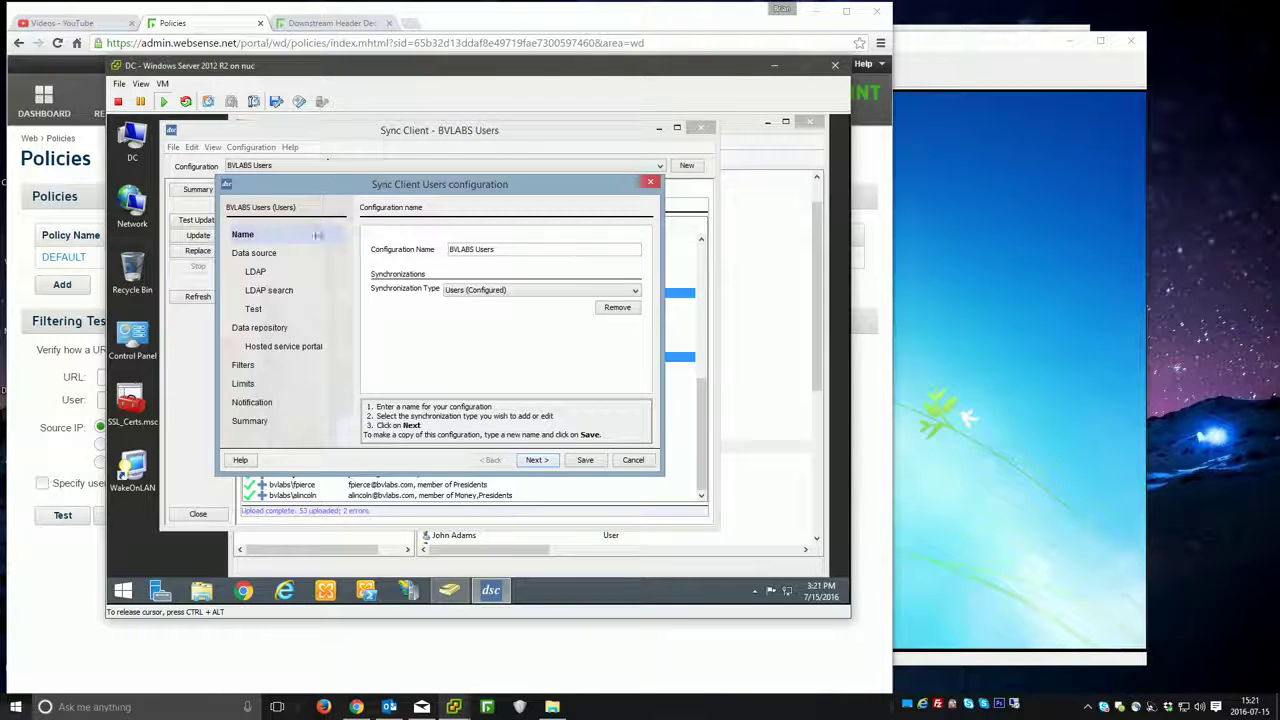
pyautogui.click(260, 292)
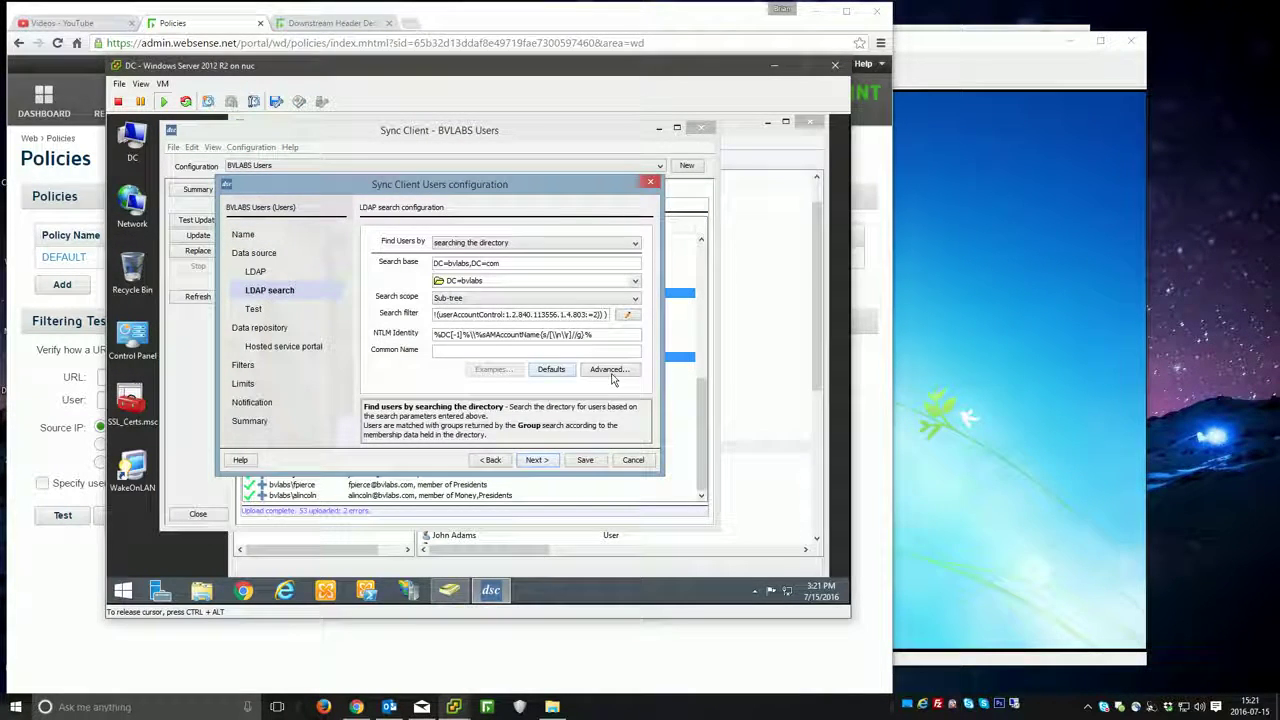
pyautogui.click(612, 372)
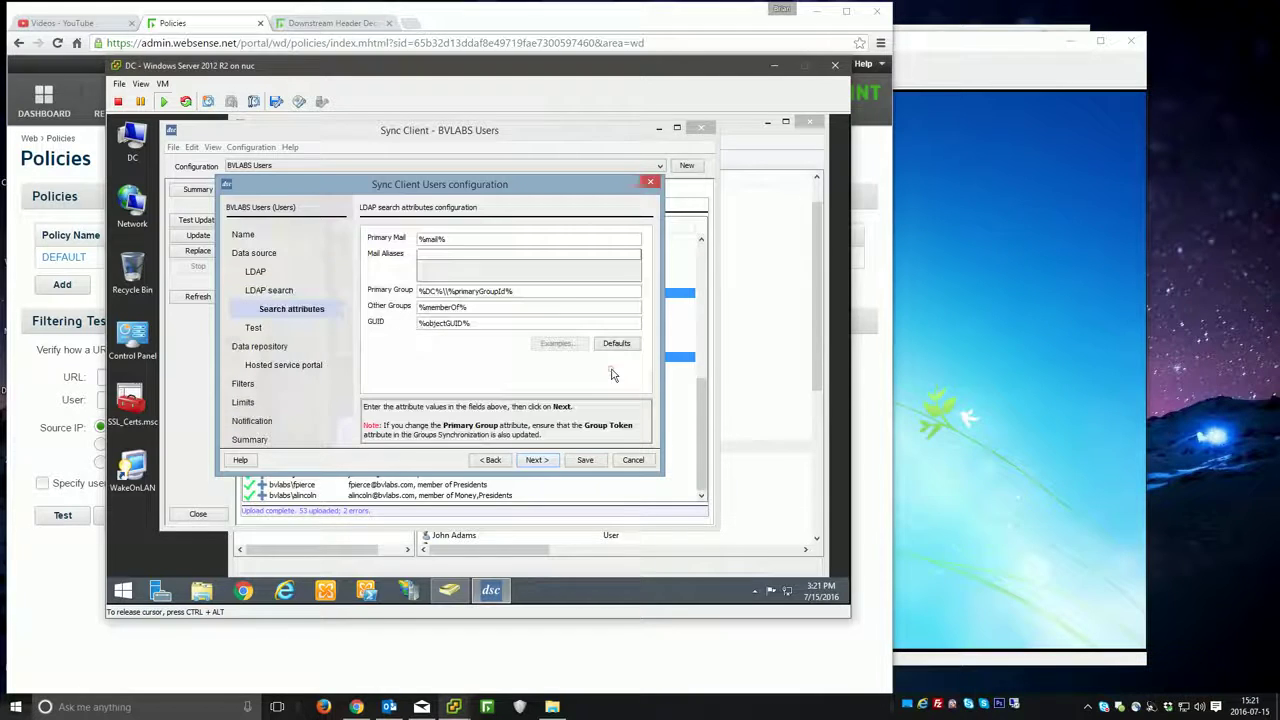
pyautogui.click(466, 239)
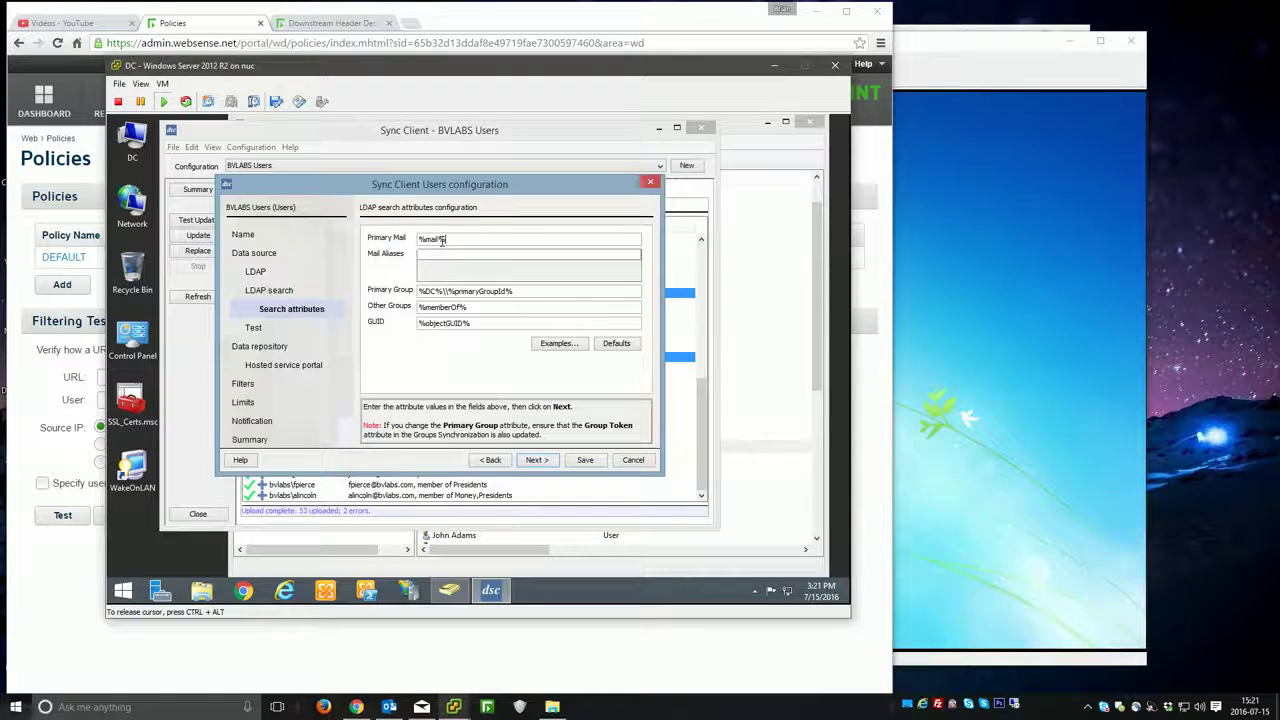
pyautogui.press('BackSpace')
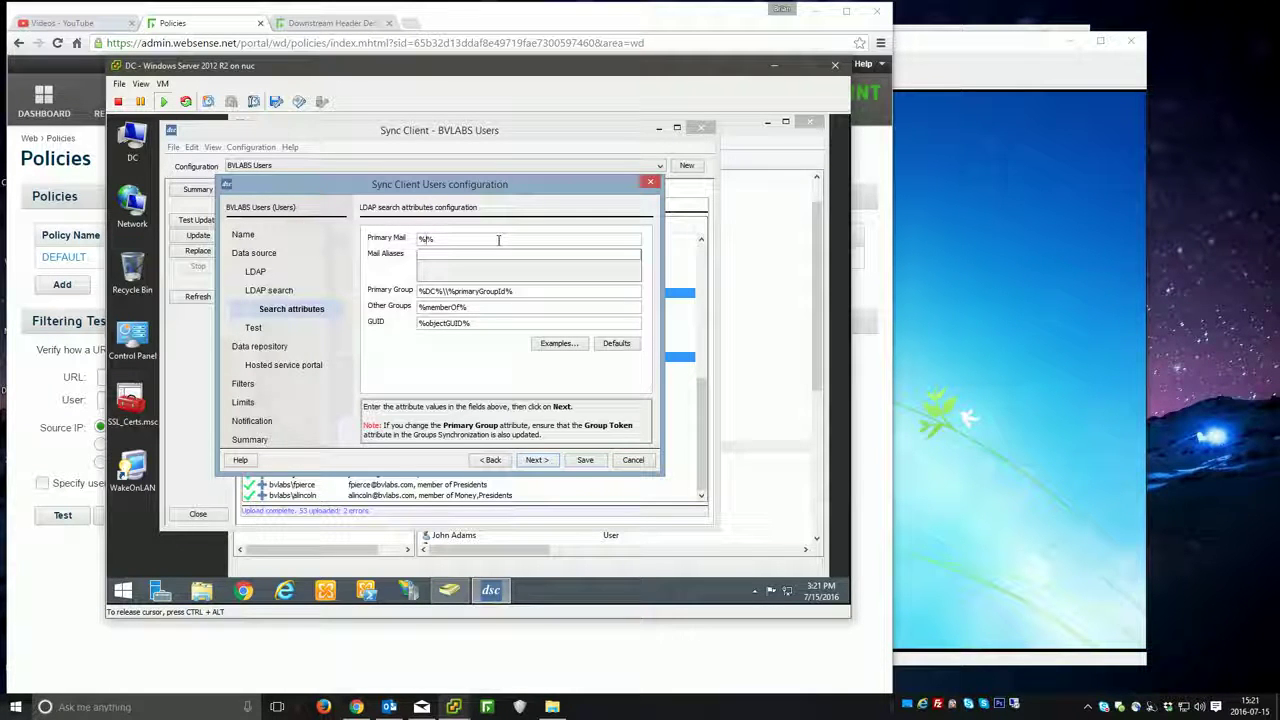
pyautogui.press('BackSpace')
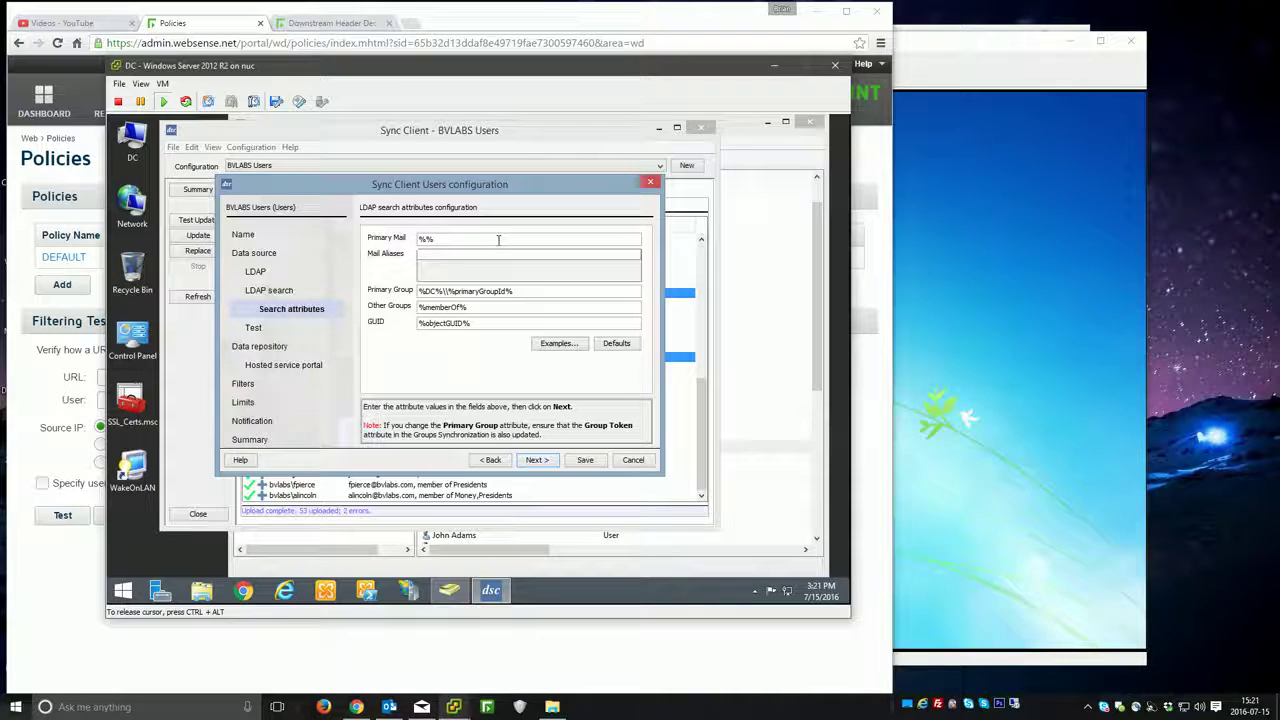
pyautogui.click(449, 590)
# Step: Review the sample user's General, Address and Account tabs, cancel unchanged, and minimize the directory window
pyautogui.click(475, 345)
pyautogui.doubleClick(475, 345)
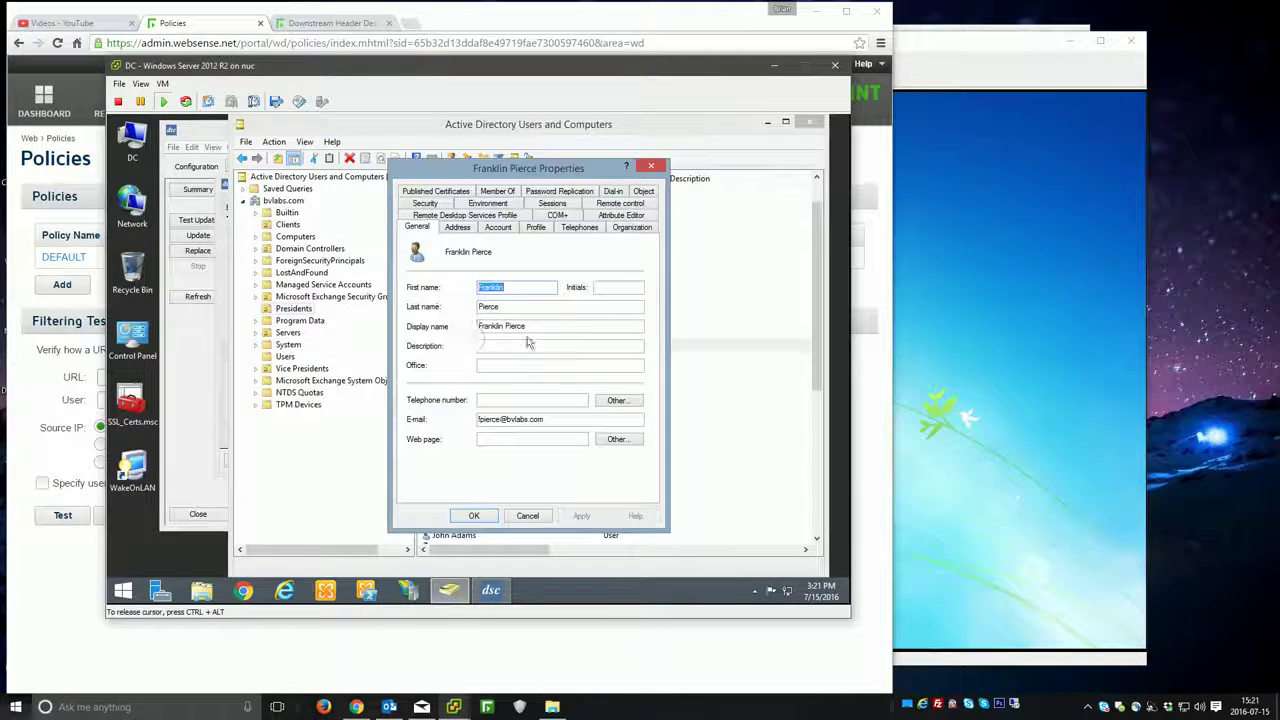
pyautogui.click(457, 227)
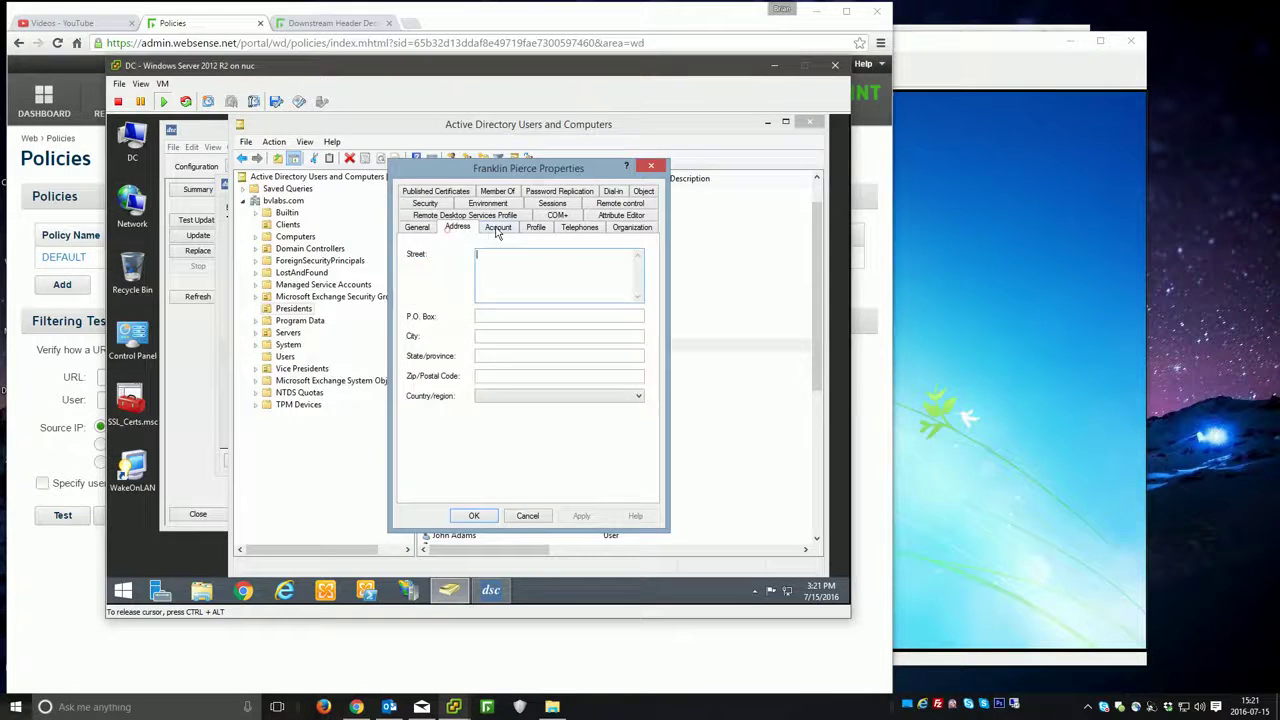
pyautogui.click(498, 227)
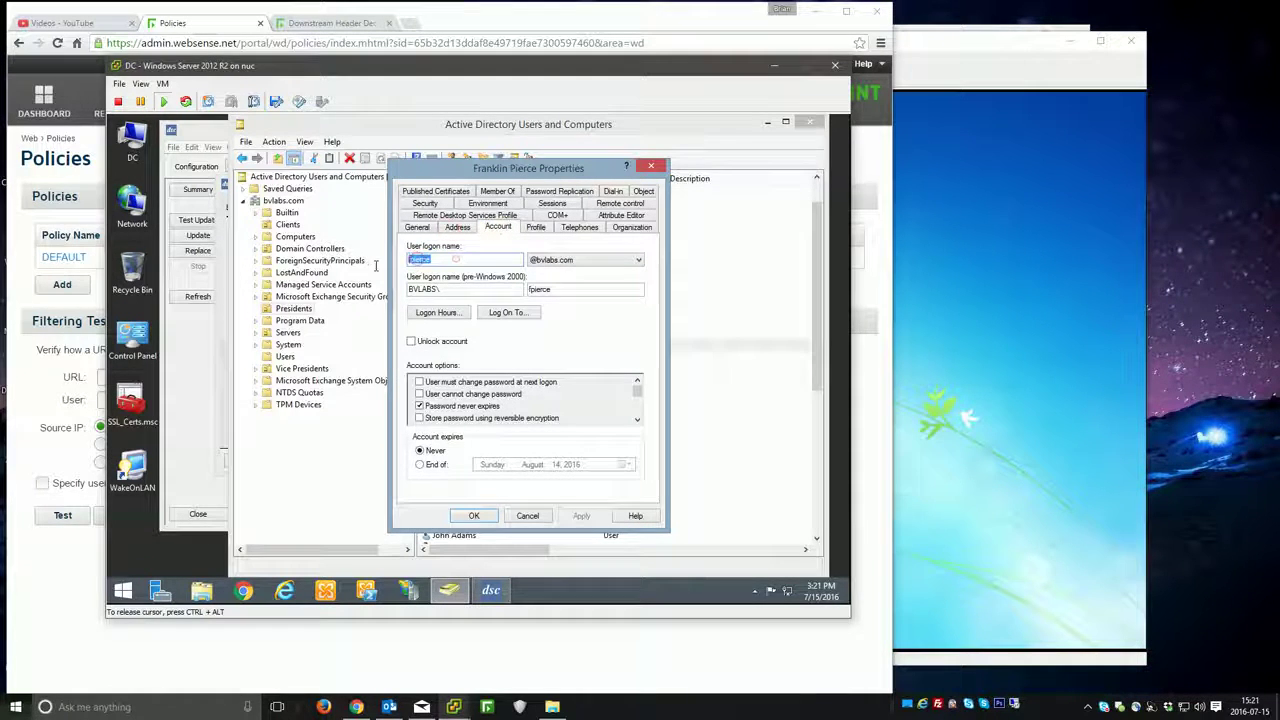
pyautogui.click(527, 515)
pyautogui.click(766, 124)
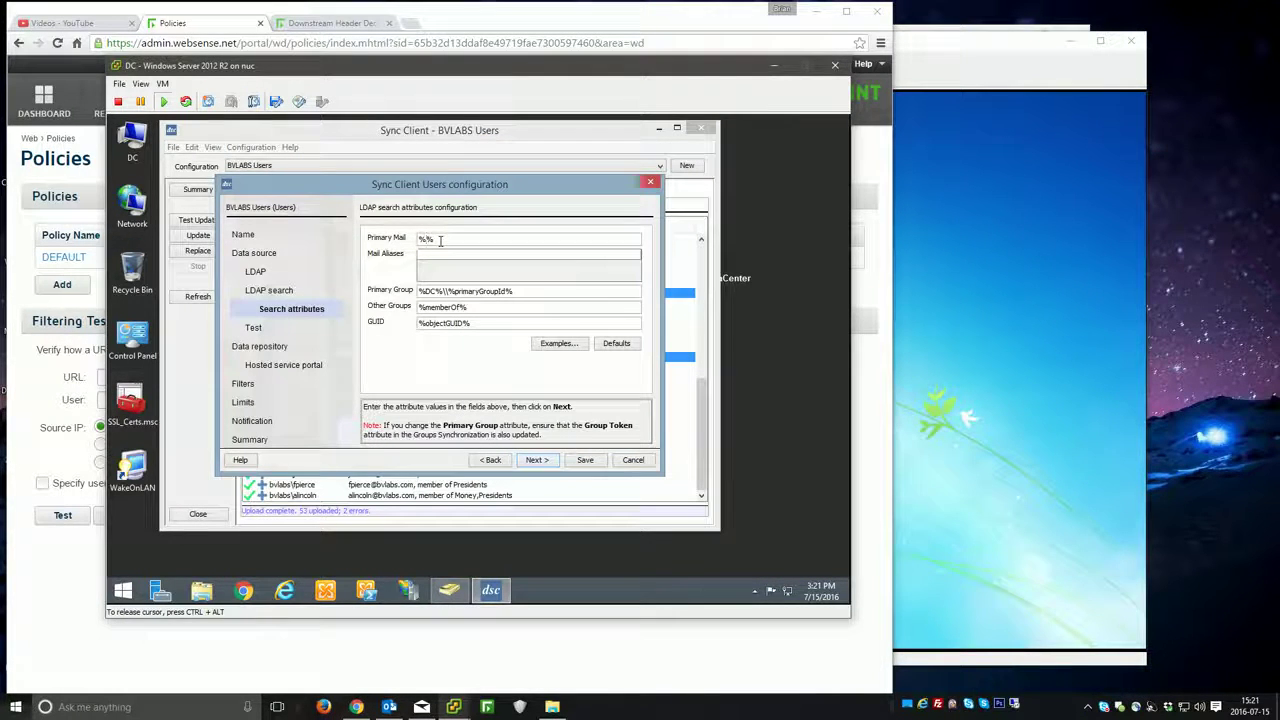
# Step: Map Primary Mail to %userprincipalname%, save with verification, and finish the configuration
pyautogui.write('userprincipalname')
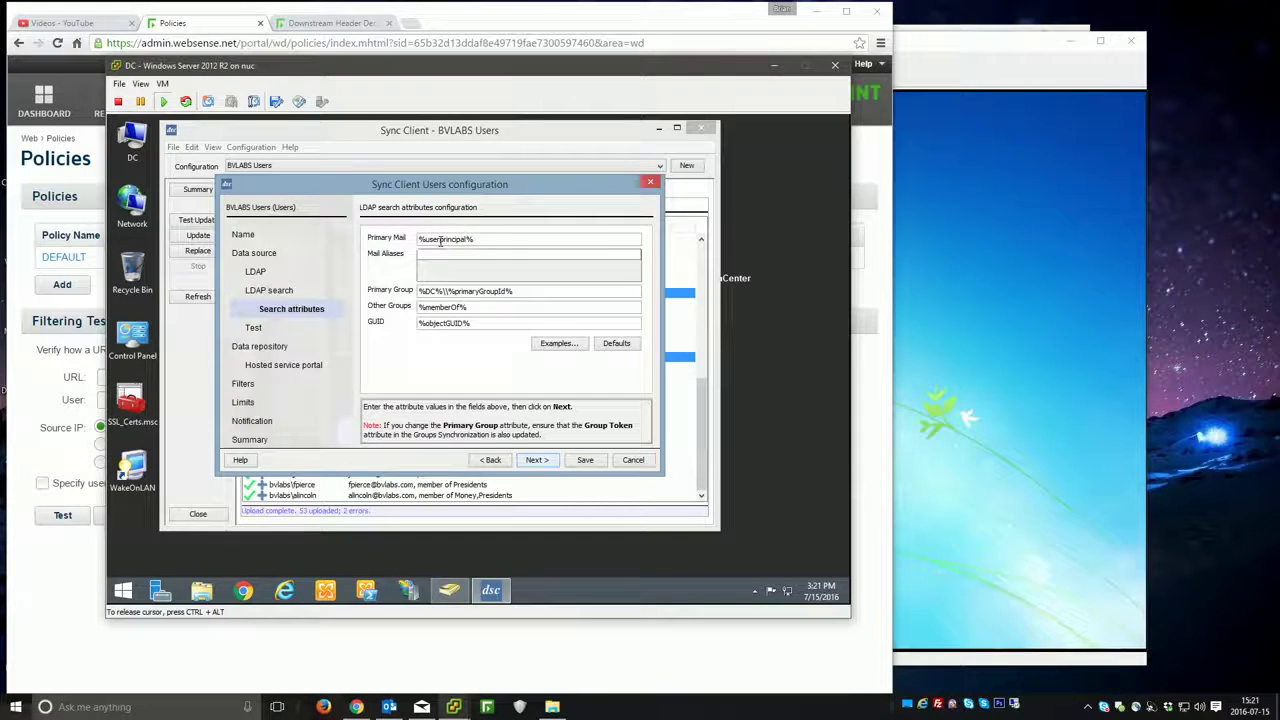
pyautogui.click(585, 459)
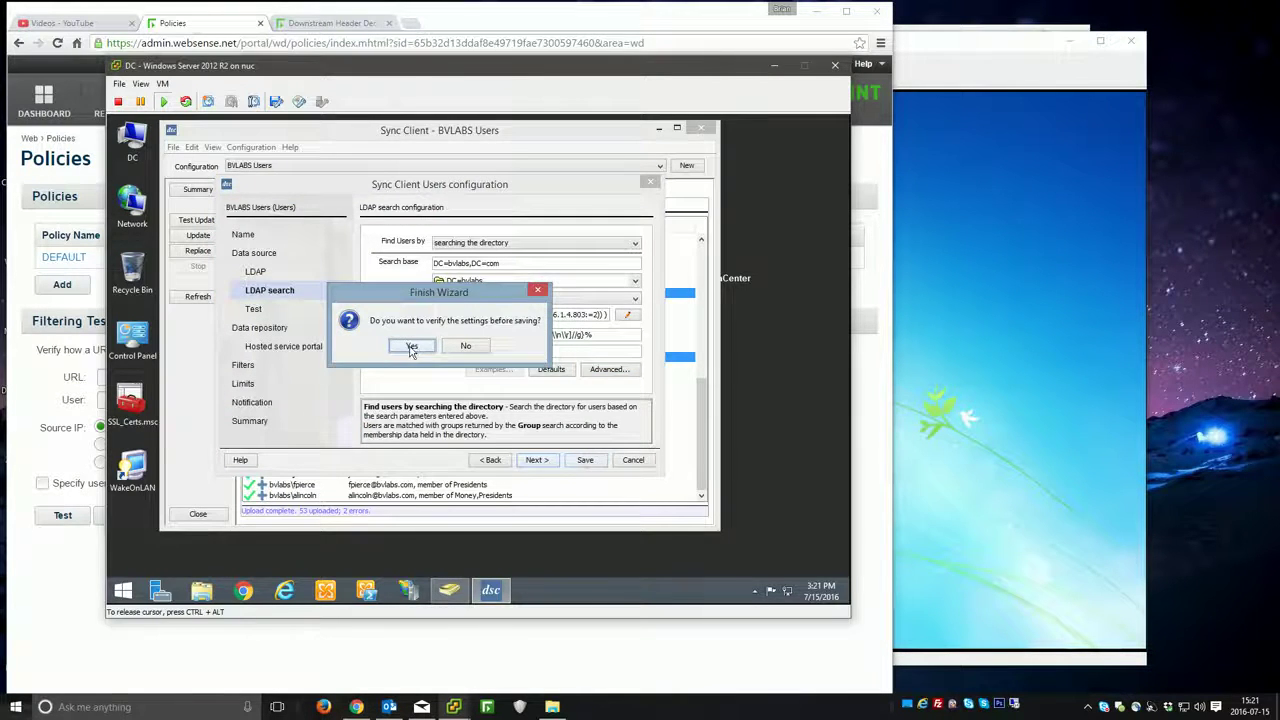
pyautogui.click(452, 348)
pyautogui.click(584, 458)
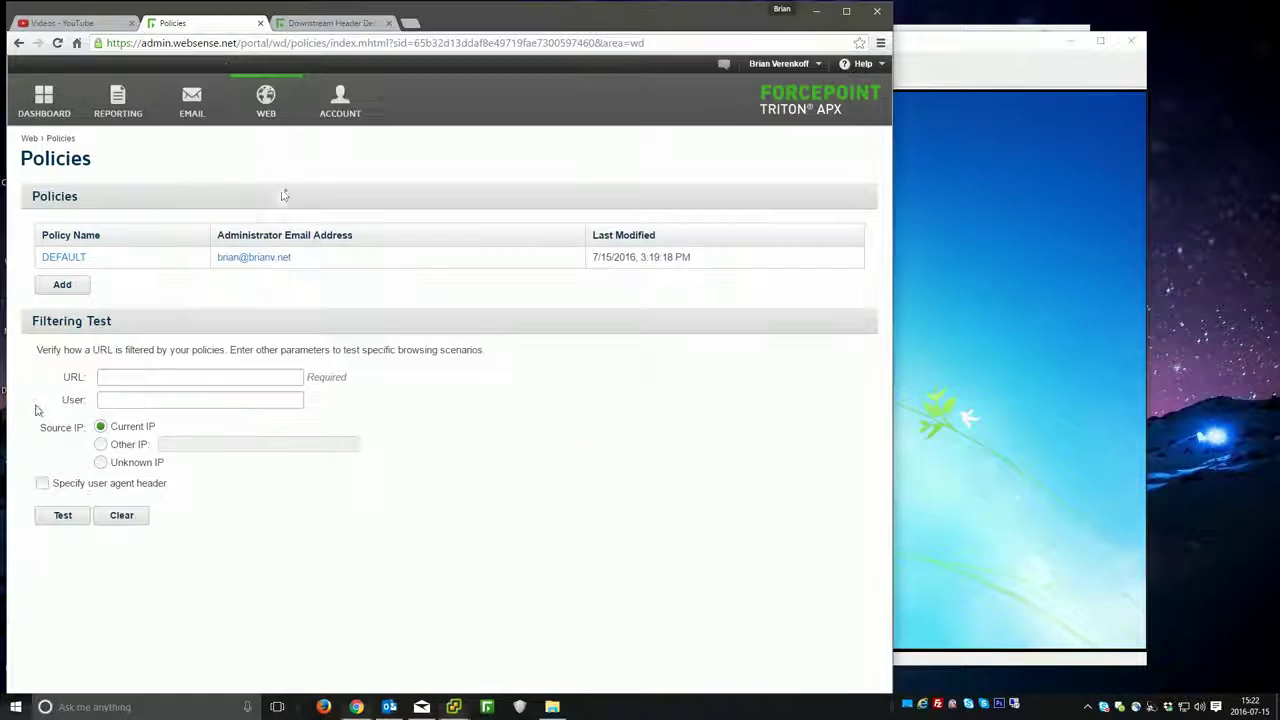
# Step: Open the End Users page in TRITON APX and search for the name 'donald'
pyautogui.click(88, 480)
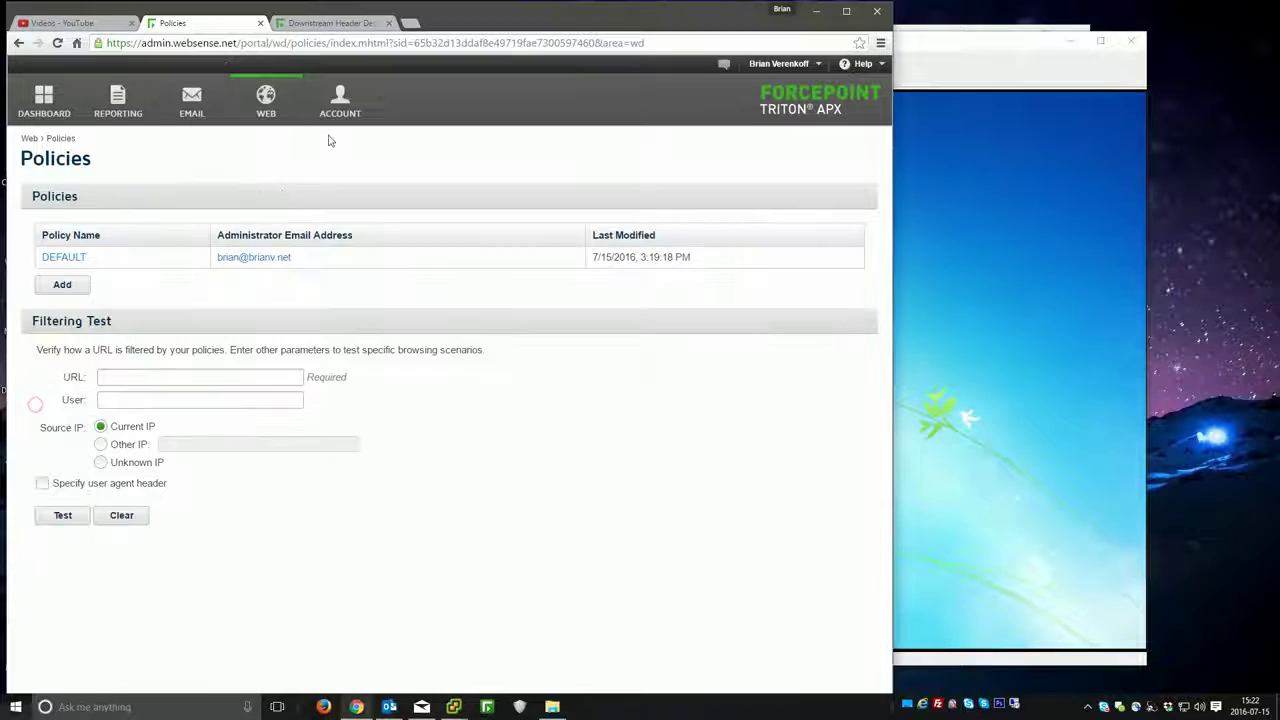
pyautogui.moveTo(353, 141)
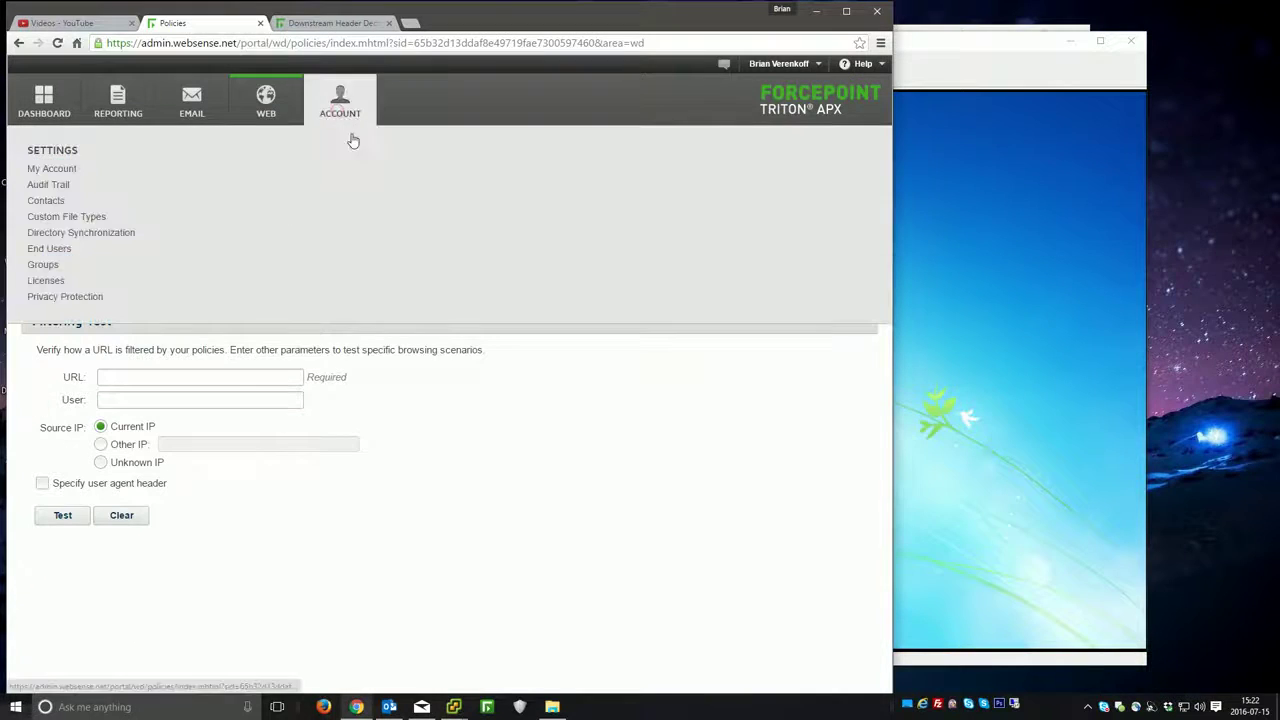
pyautogui.click(110, 246)
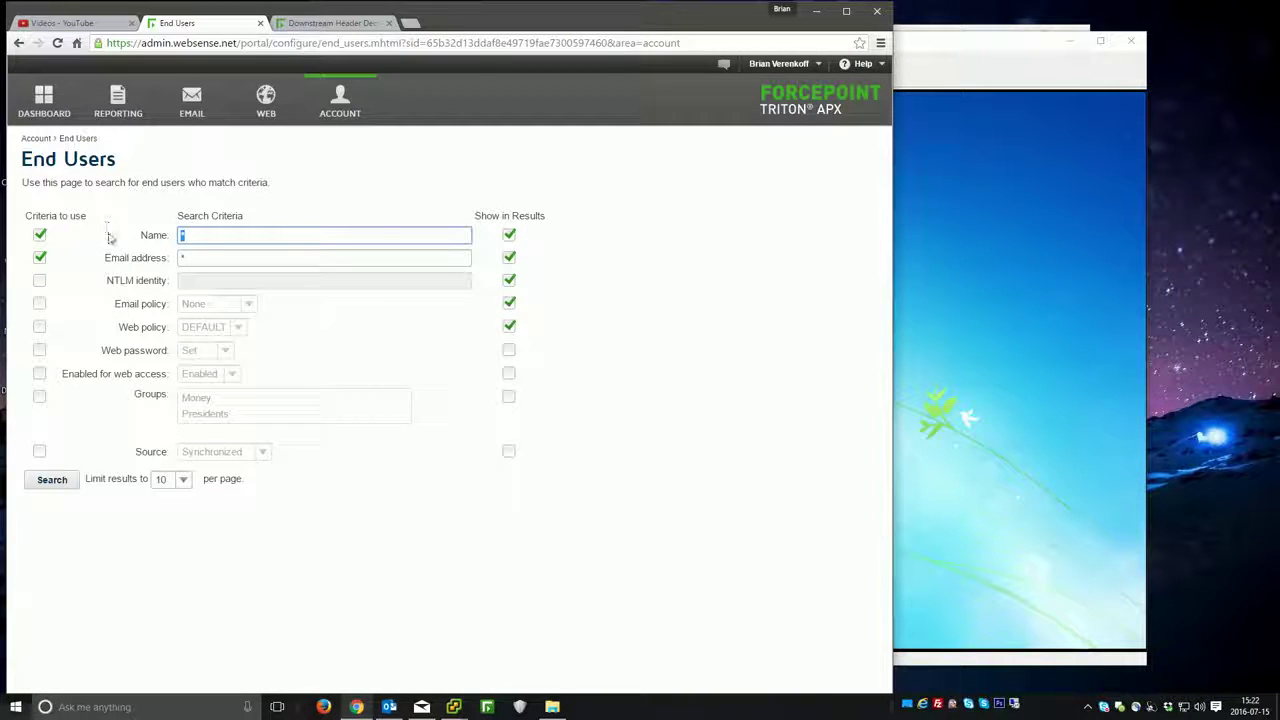
pyautogui.write('donald')
pyautogui.press('Return')
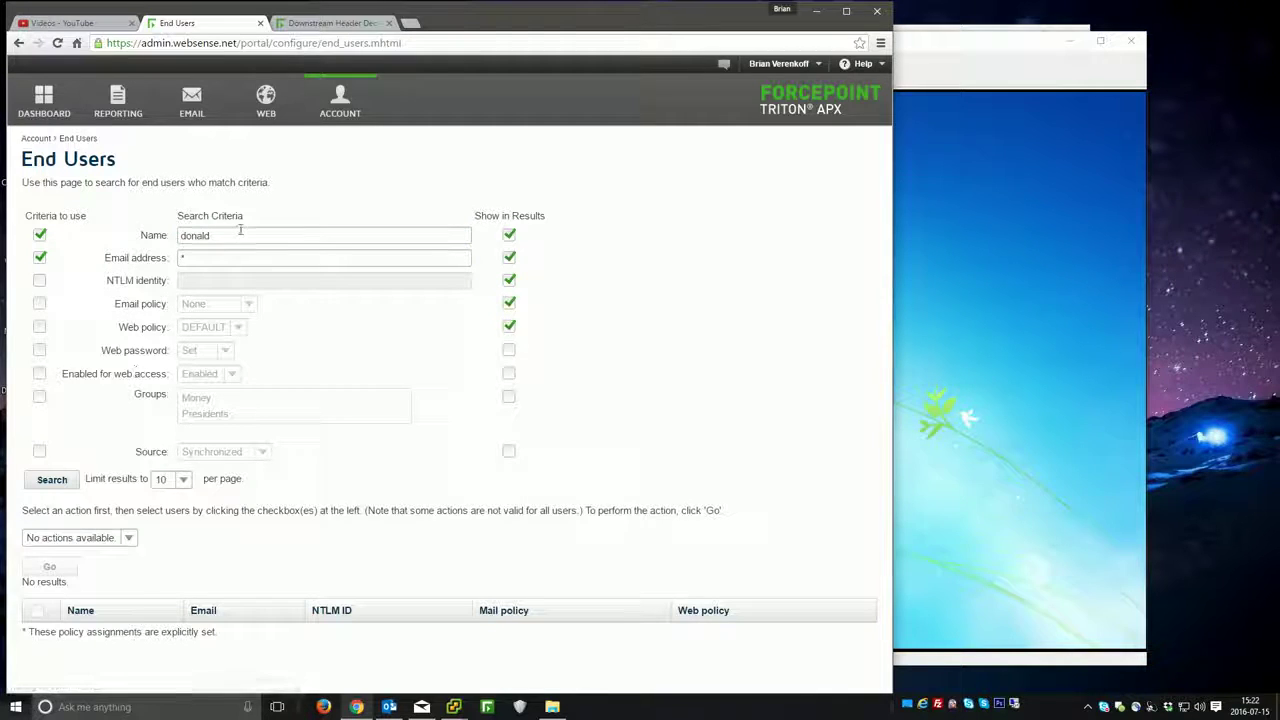
# Step: Search End Users for 'george' and inspect a listed user's e-mail and NTLM ID
pyautogui.write('hillary')
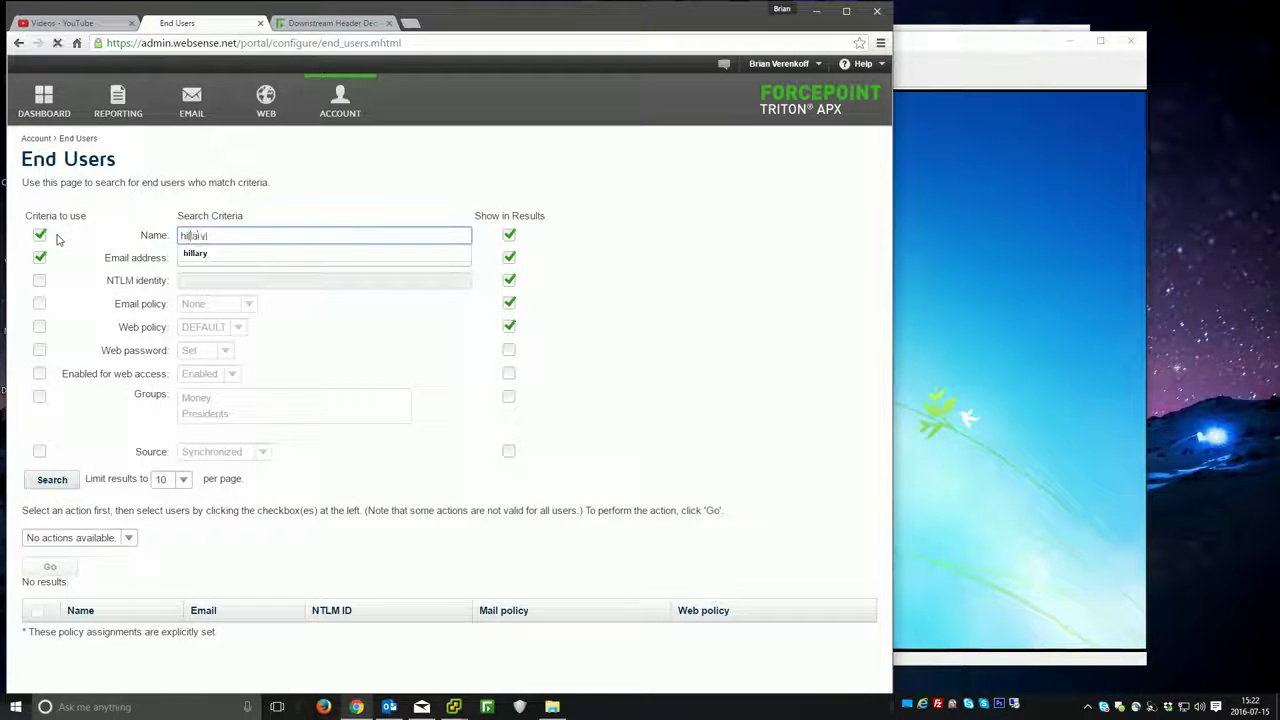
pyautogui.write('hi')
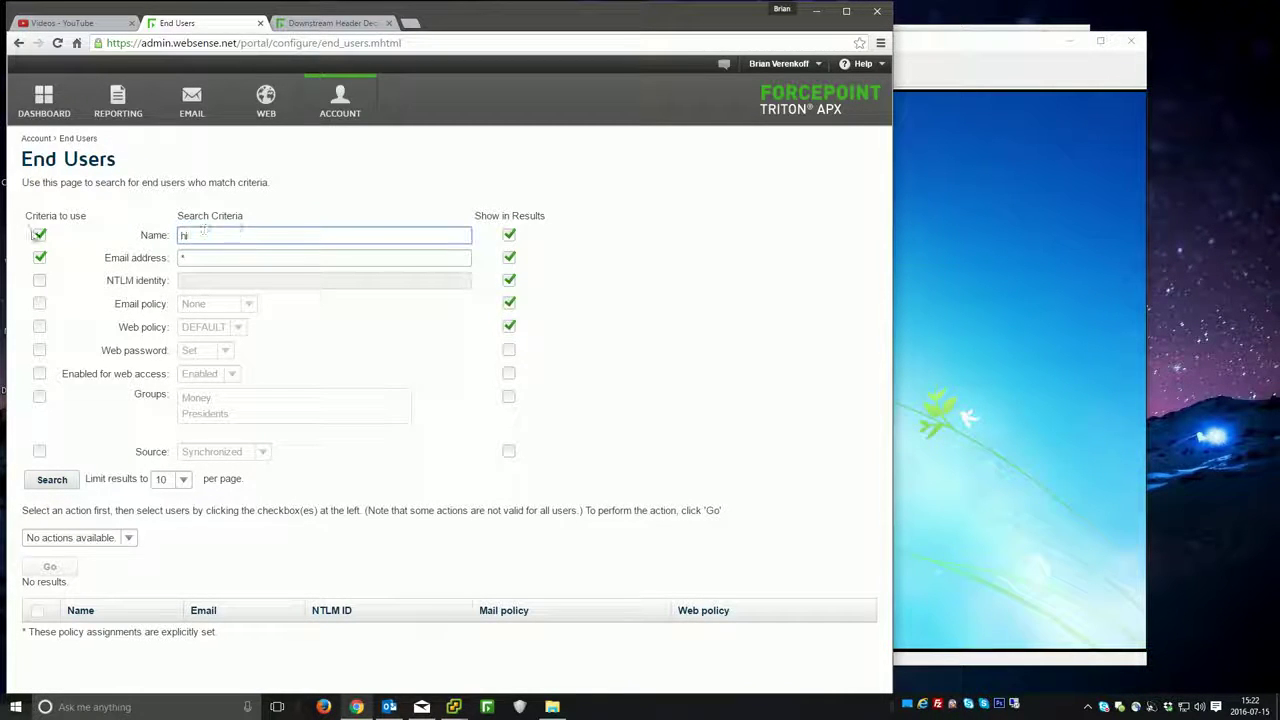
pyautogui.write('george')
pyautogui.press('Return')
pyautogui.scroll(-1, 312, 549)
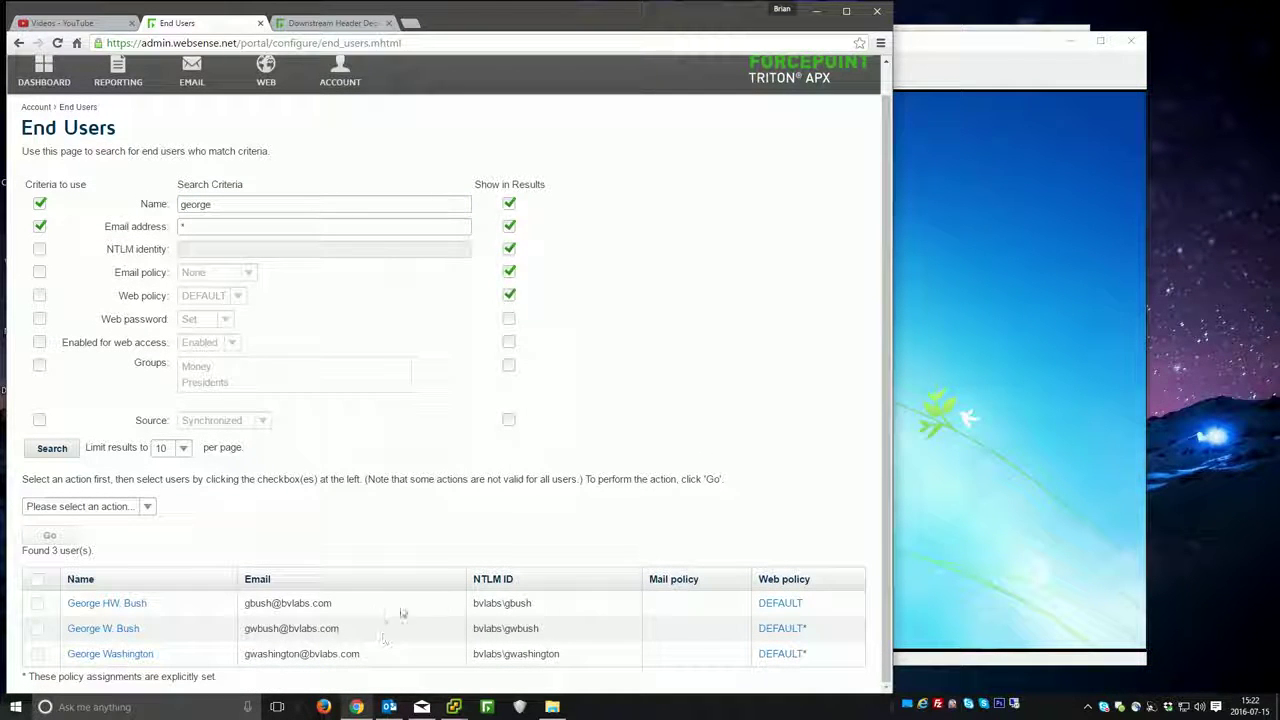
pyautogui.moveTo(334, 603); pyautogui.dragTo(256, 603)
pyautogui.moveTo(532, 603); pyautogui.dragTo(486, 603)
pyautogui.click(484, 600)
# Step: Switch to the DC console and run a full Replace of both groups and users
pyautogui.click(454, 707)
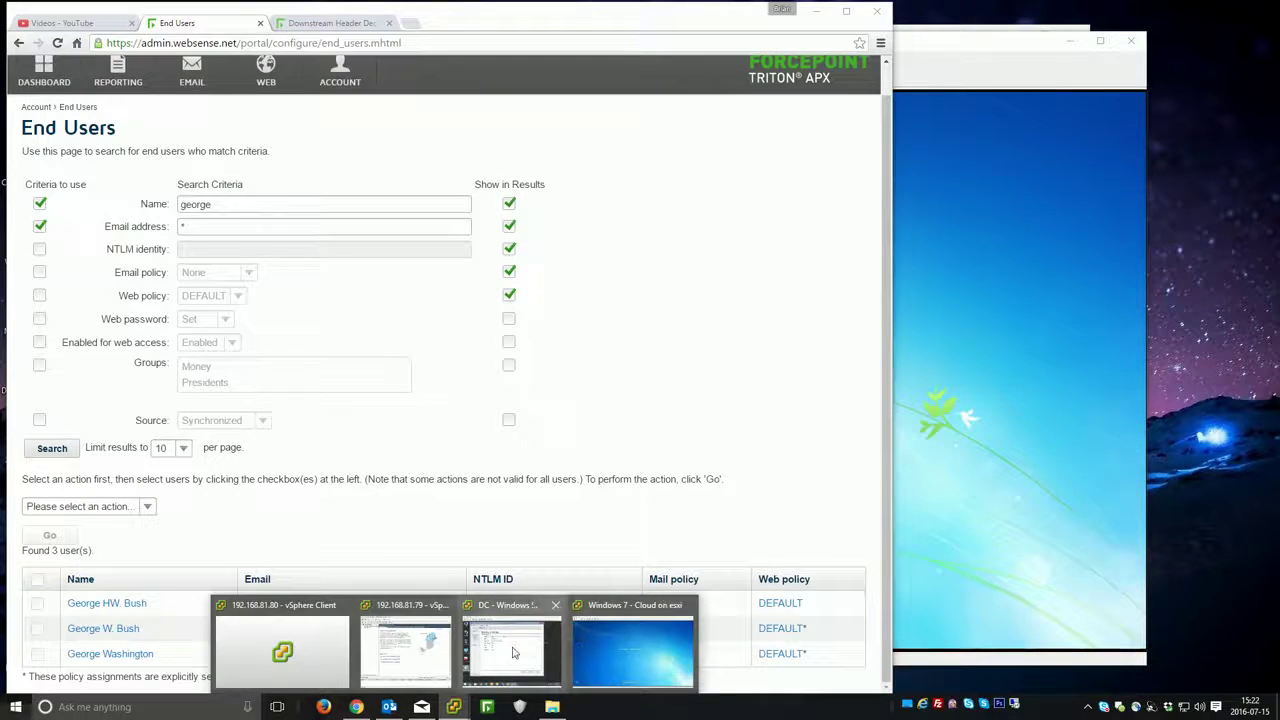
pyautogui.click(513, 652)
pyautogui.click(200, 250)
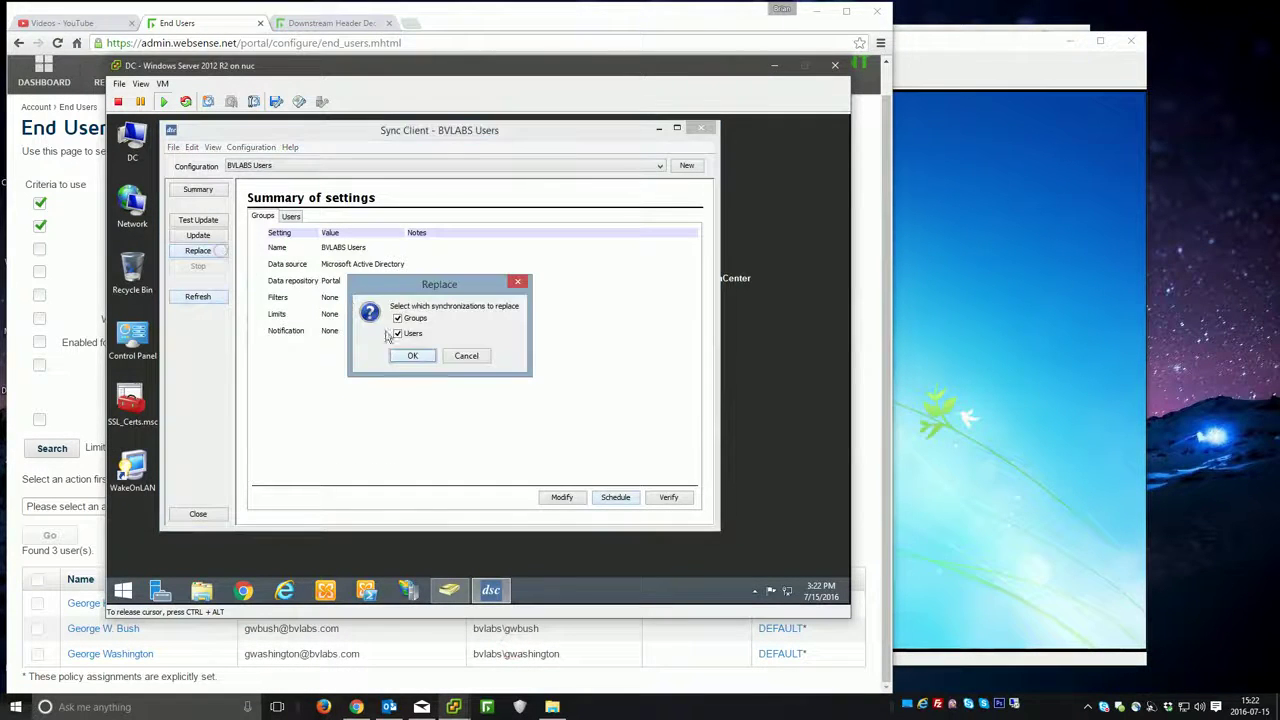
pyautogui.click(417, 359)
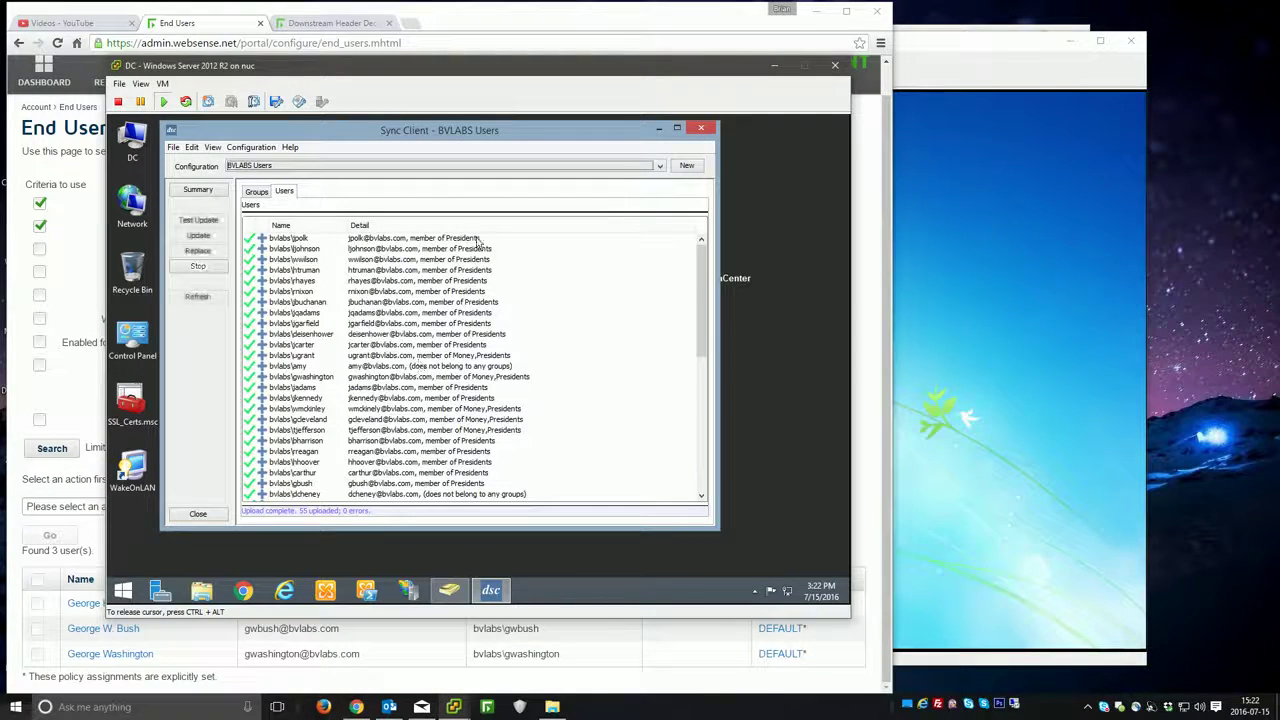
# Step: Review the synced users in the Users tab after the 55-user, 0-error upload
pyautogui.scroll(-3, 704, 360)
pyautogui.scroll(-5, 704, 362)
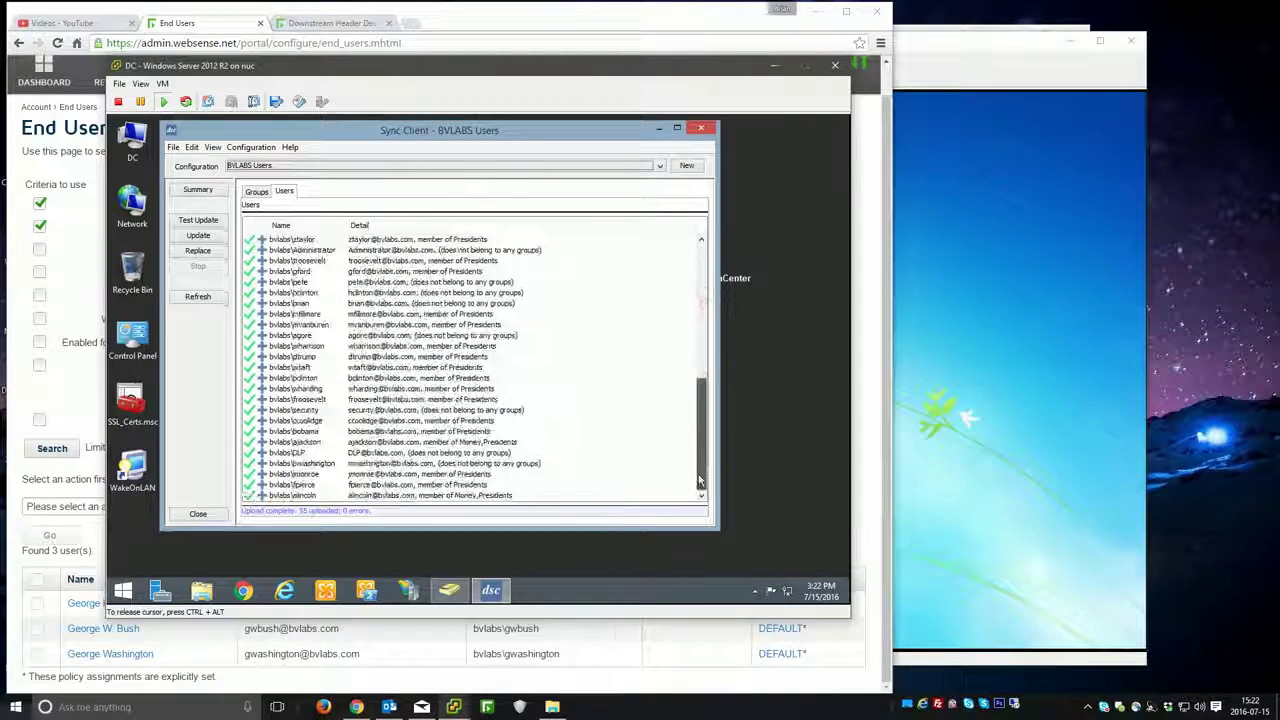
pyautogui.click(306, 346)
pyautogui.click(355, 357)
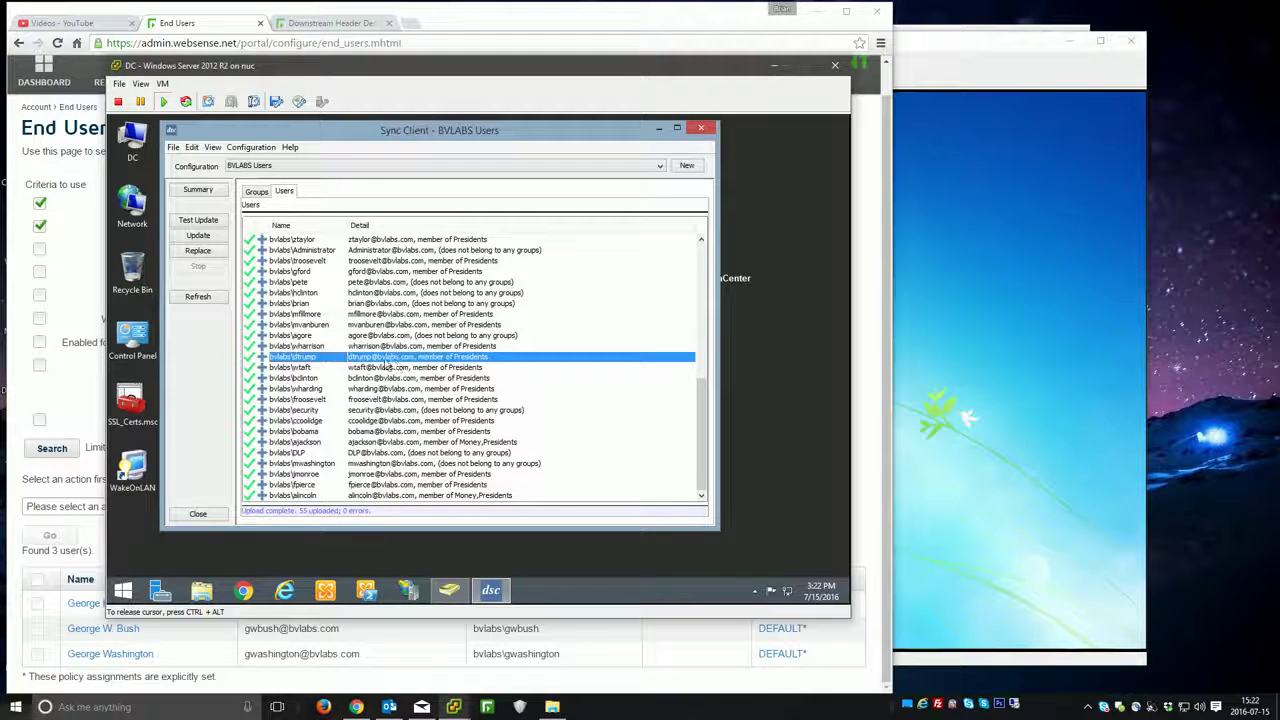
pyautogui.click(701, 239)
pyautogui.click(701, 239)
pyautogui.click(701, 239)
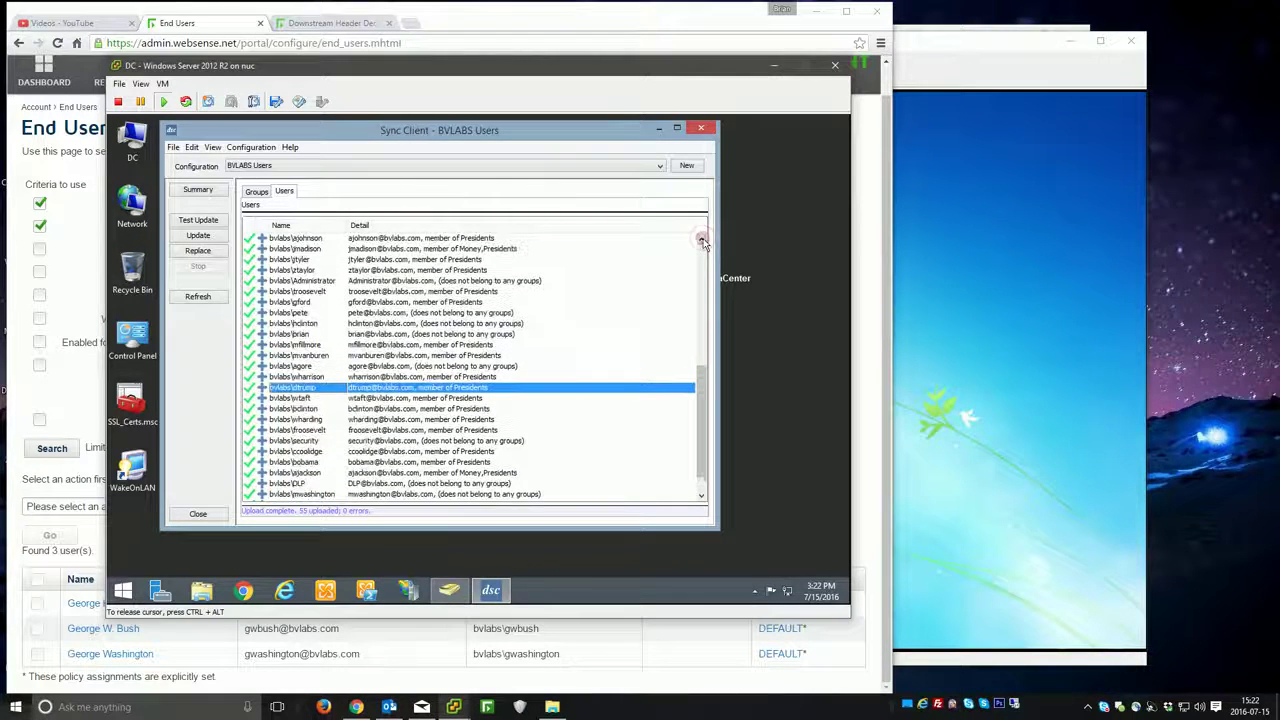
pyautogui.keyDown('ctrl'); pyautogui.click(405, 323); pyautogui.keyUp('ctrl')
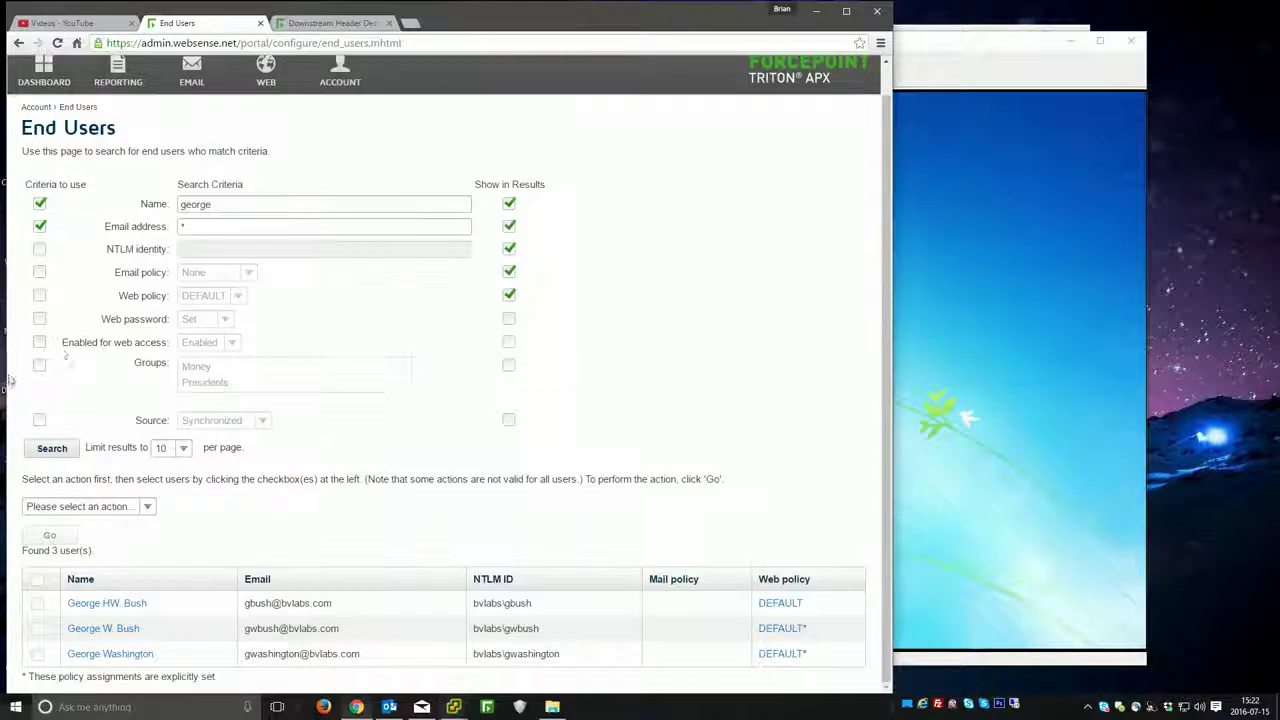
# Step: Search End Users for 'hillary', then 'donald', who is now found after the resync
pyautogui.click(5, 378)
pyautogui.doubleClick(193, 203)
pyautogui.write('hillary')
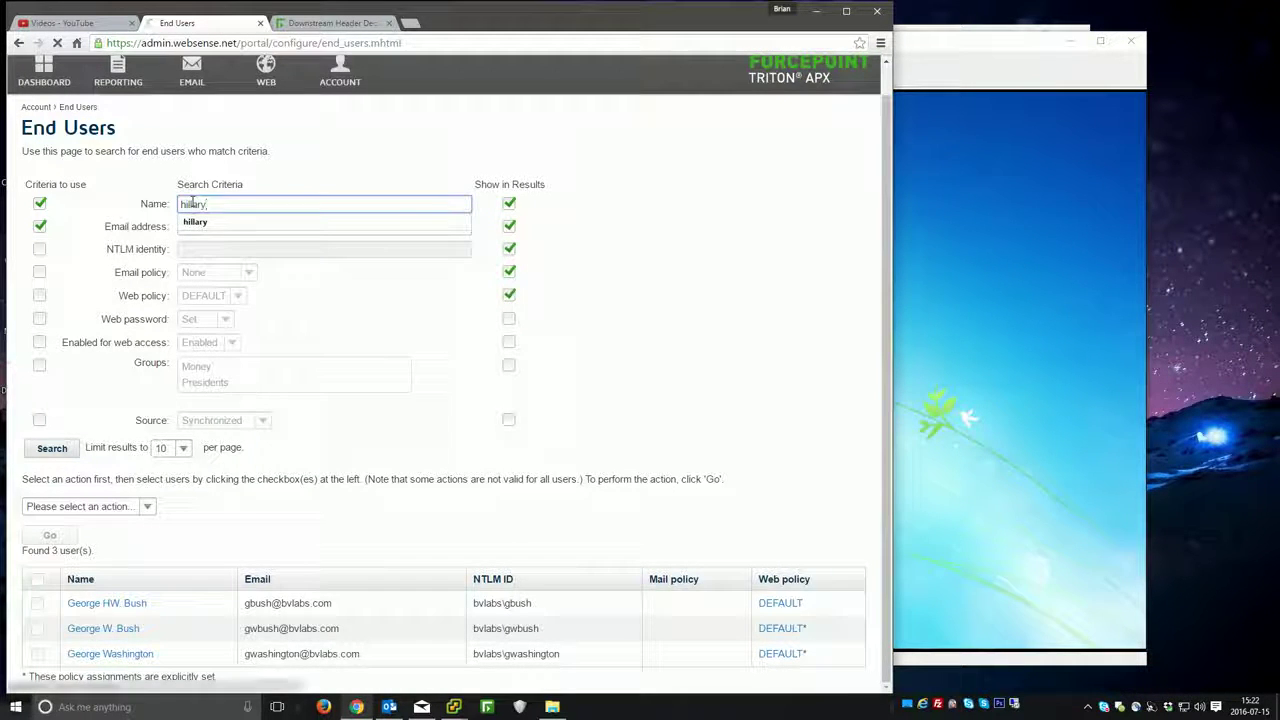
pyautogui.press('Return')
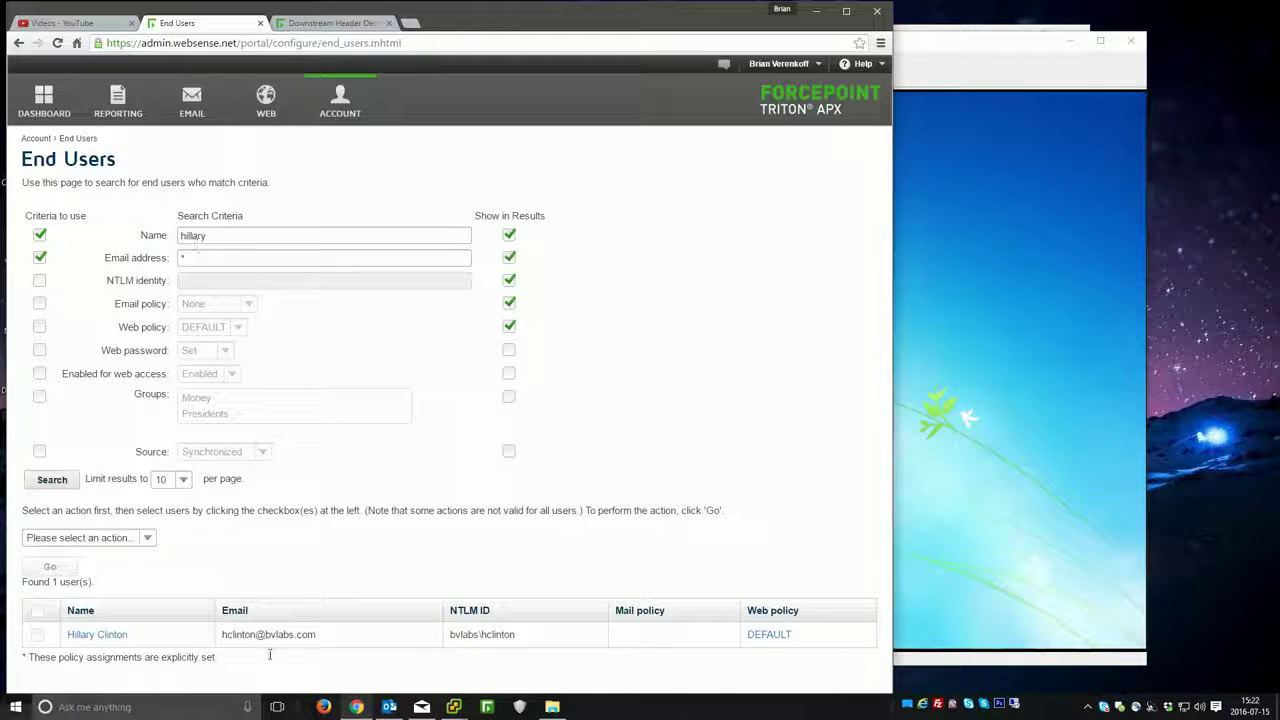
pyautogui.doubleClick(190, 235)
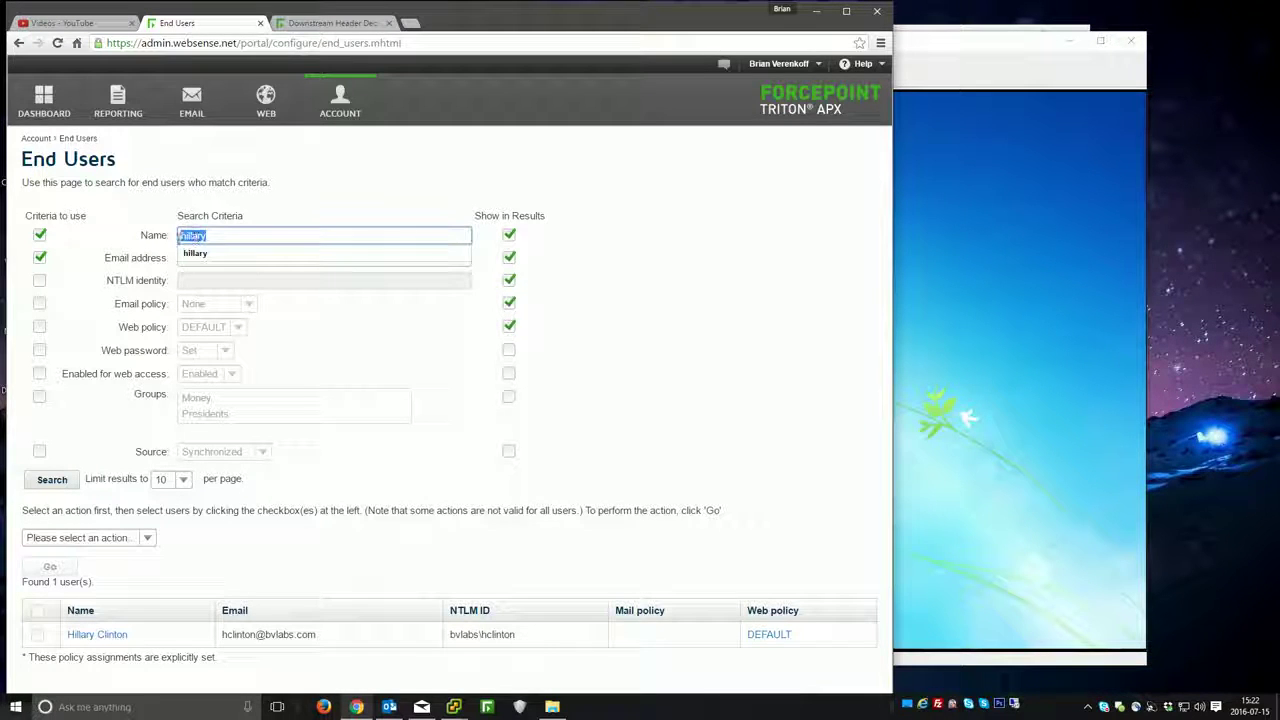
pyautogui.write('donald')
pyautogui.press('Return')
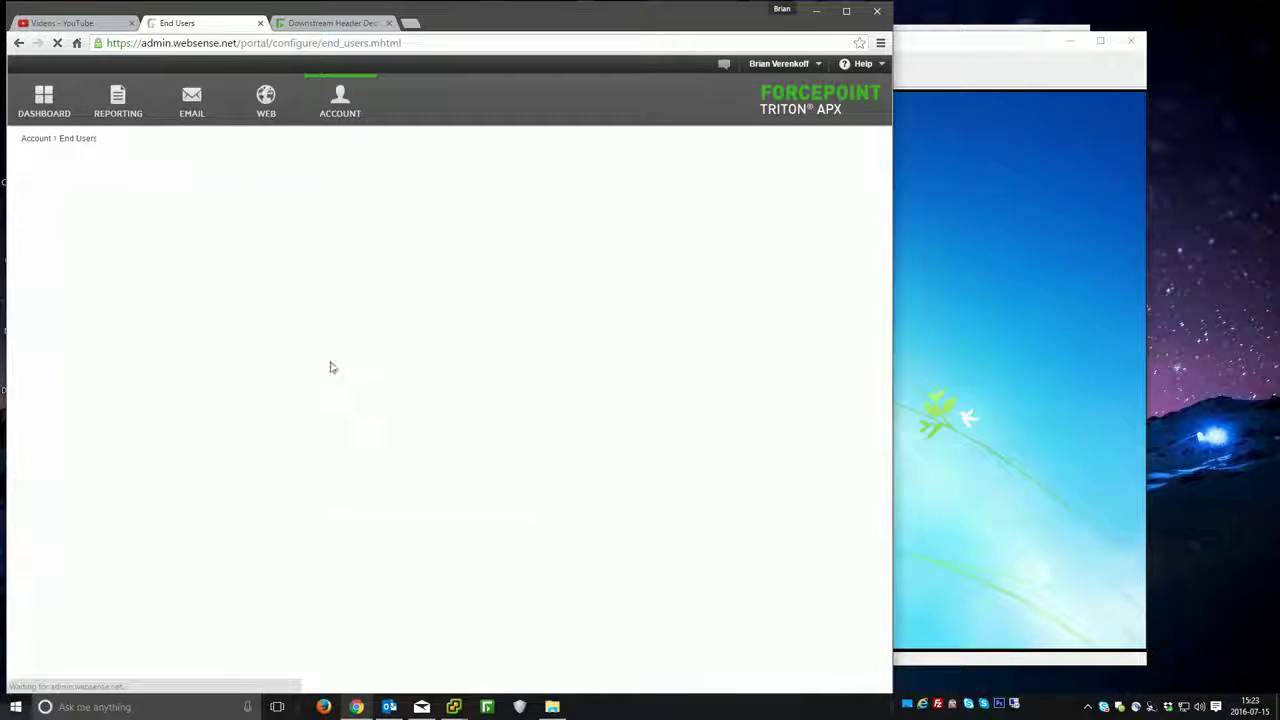
# Step: Log the Windows 7 VM in as the domain user via Send Ctrl+Alt+Del, then start Chrome
pyautogui.click(994, 252)
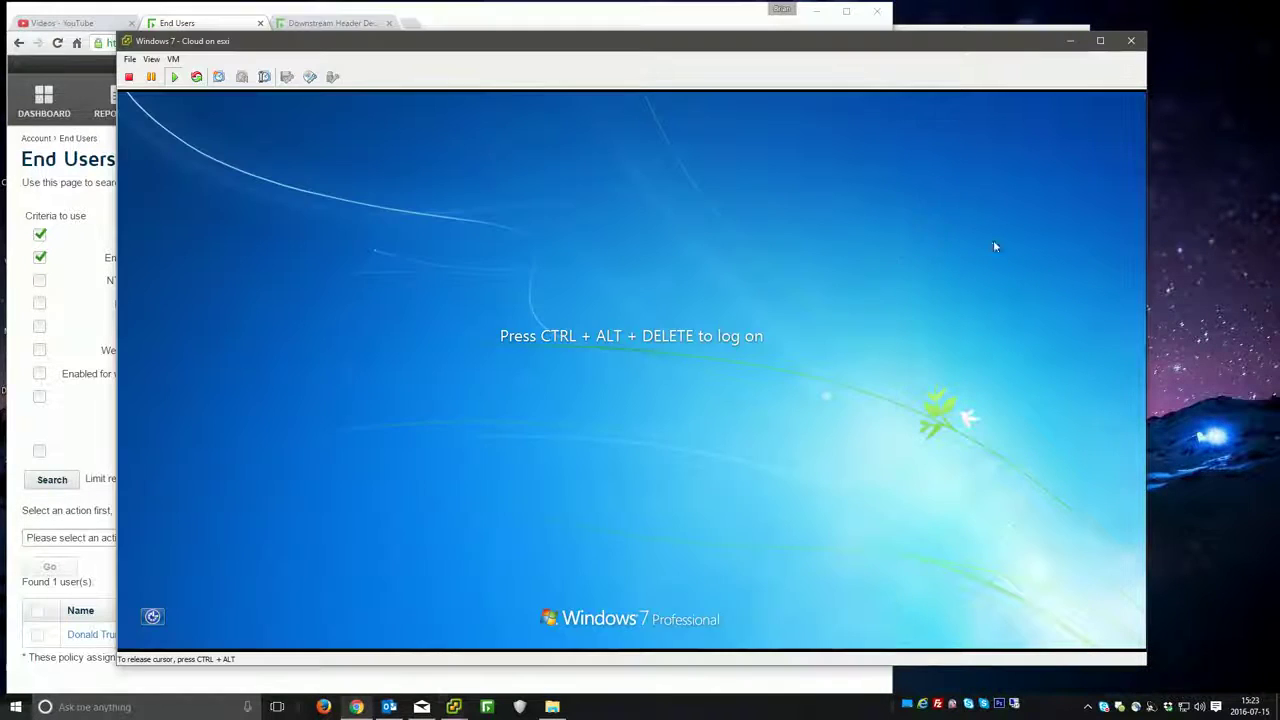
pyautogui.moveTo(218, 45); pyautogui.dragTo(292, 40)
pyautogui.click(247, 52)
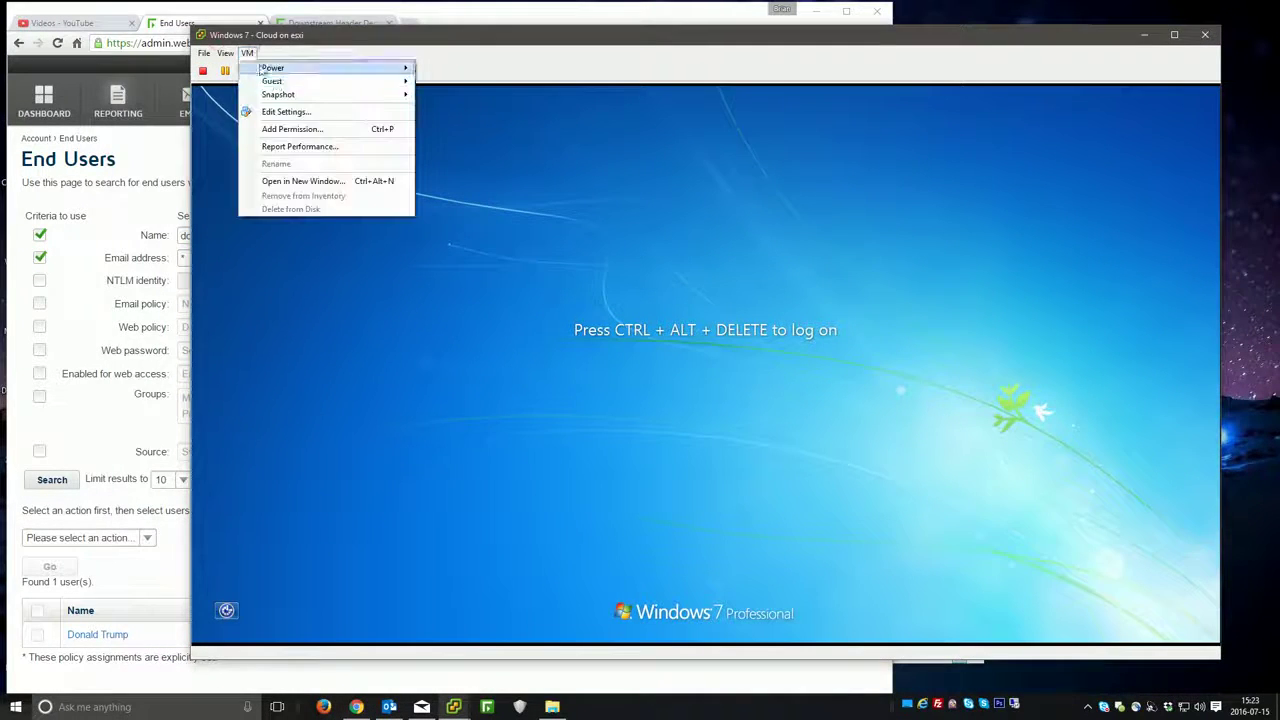
pyautogui.moveTo(290, 80)
pyautogui.click(490, 80)
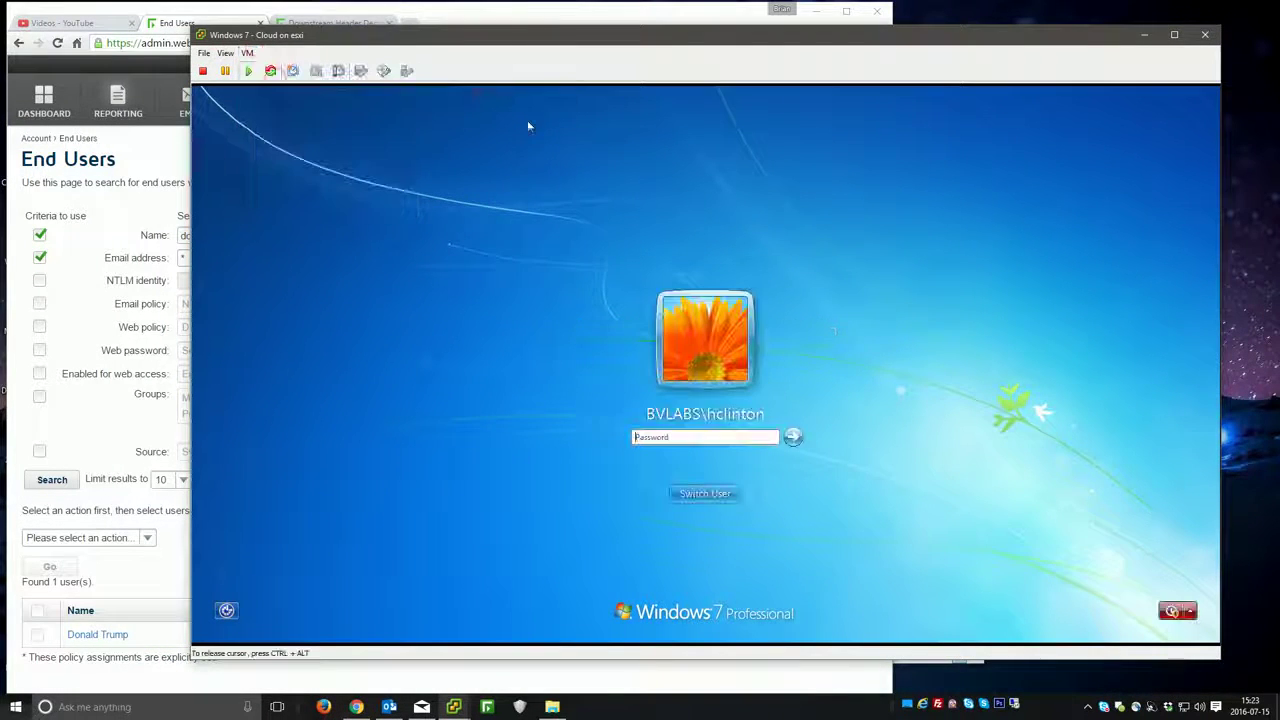
pyautogui.click(682, 437)
pyautogui.write('********')
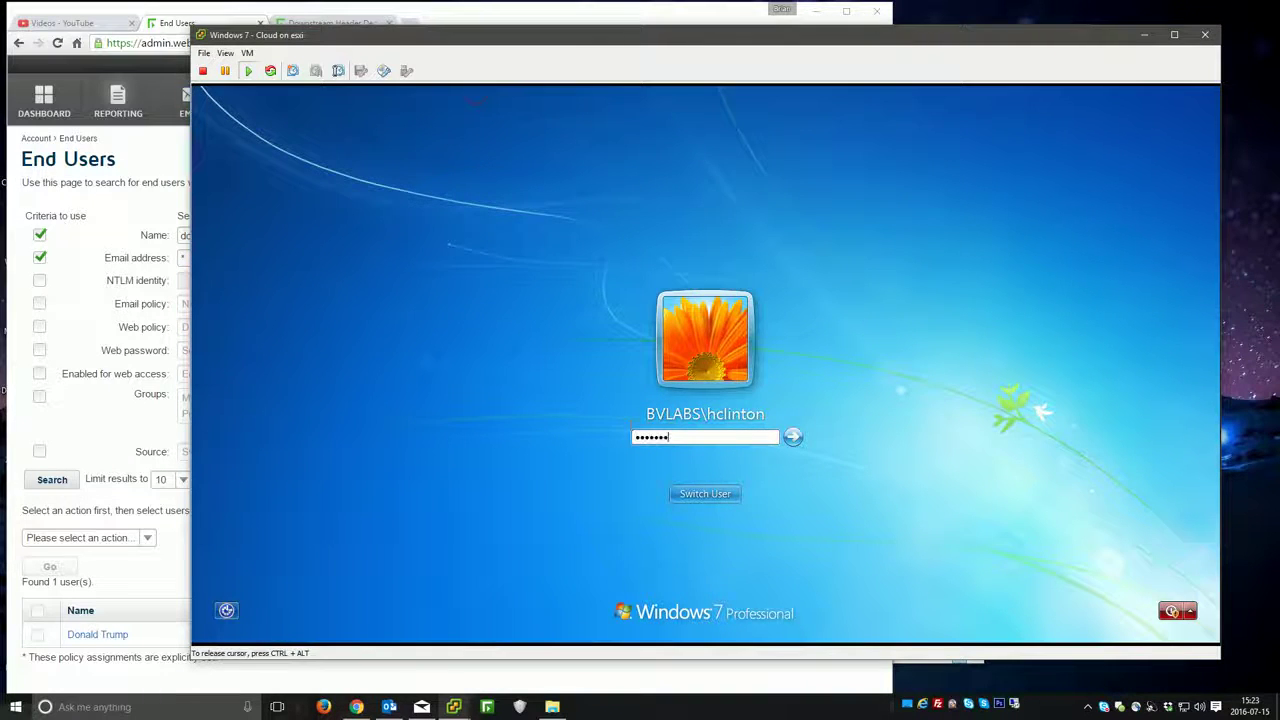
pyautogui.press('Return')
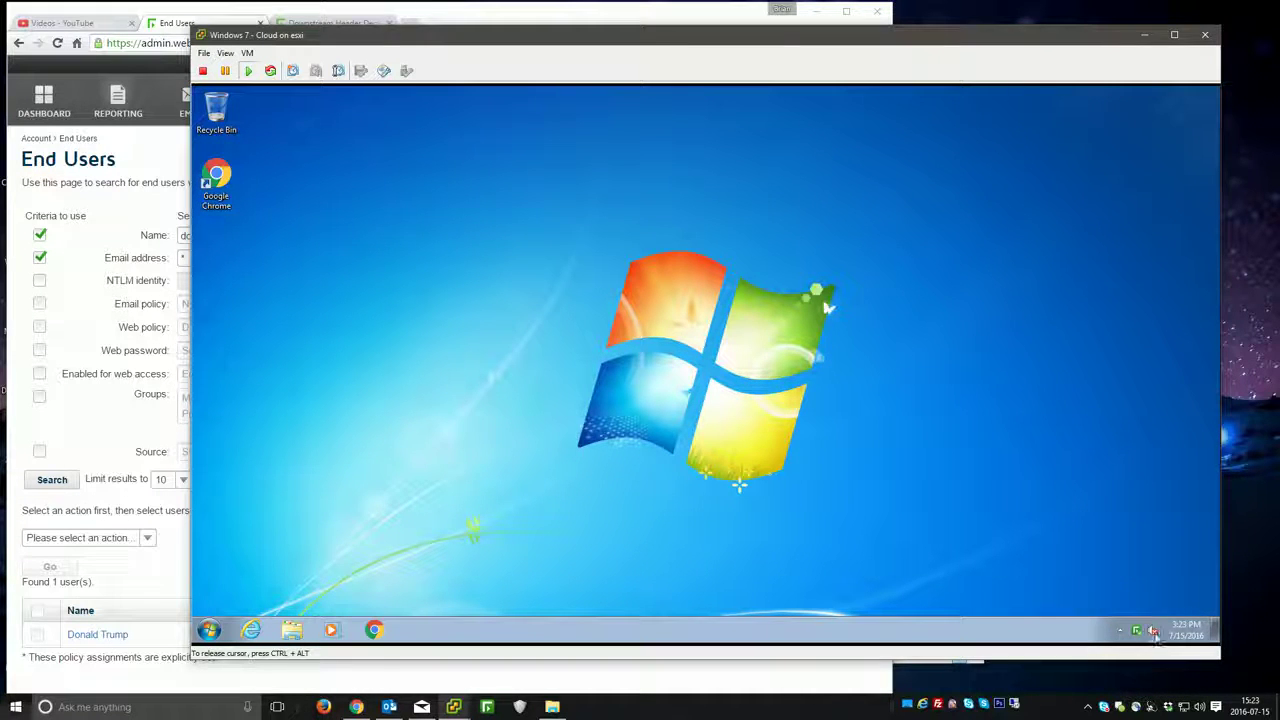
pyautogui.click(374, 631)
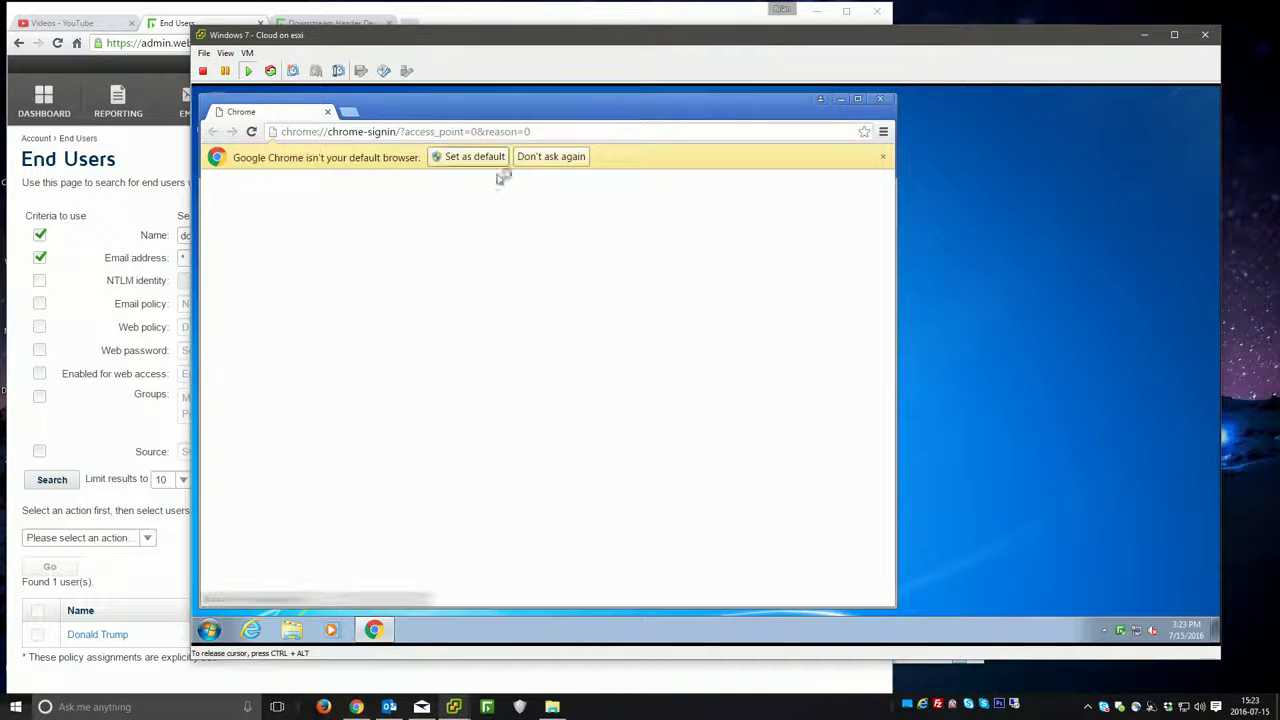
# Step: Dismiss the default-browser notice and browse to yahoo.com, then Google
pyautogui.click(477, 163)
pyautogui.click(418, 133)
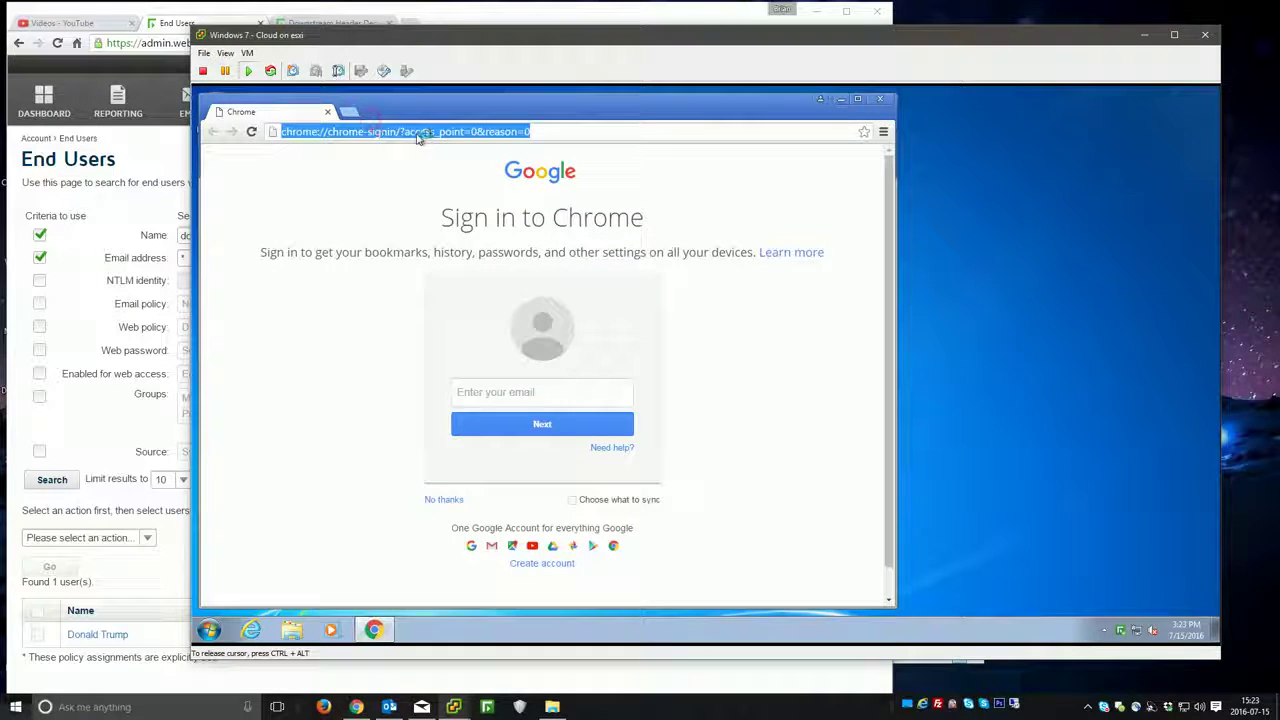
pyautogui.write('yahoo.com')
pyautogui.press('Return')
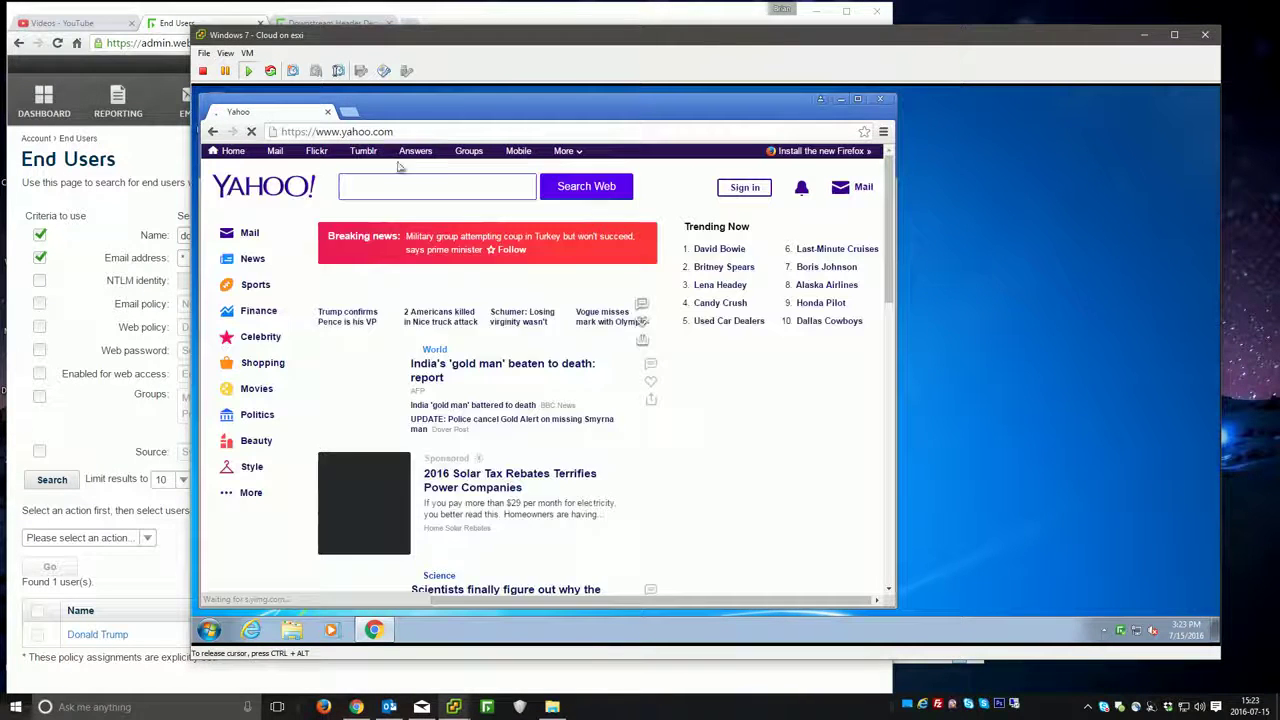
pyautogui.click(357, 132)
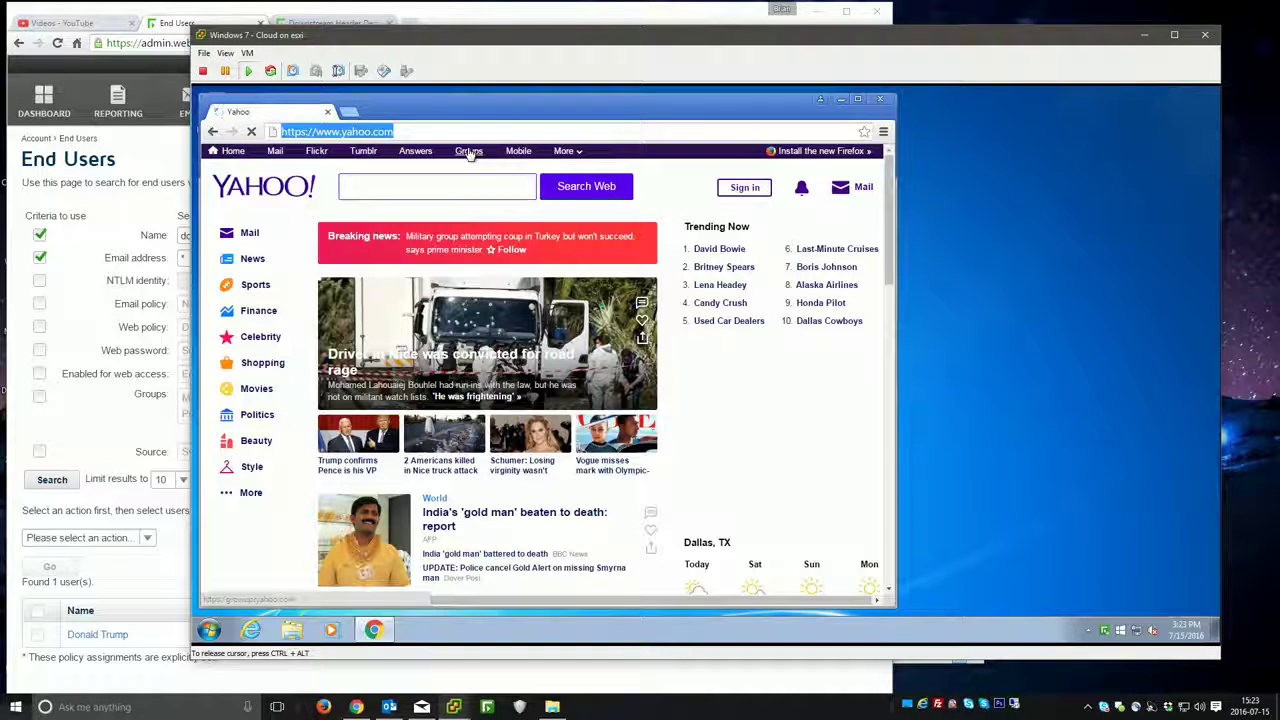
pyautogui.write('google')
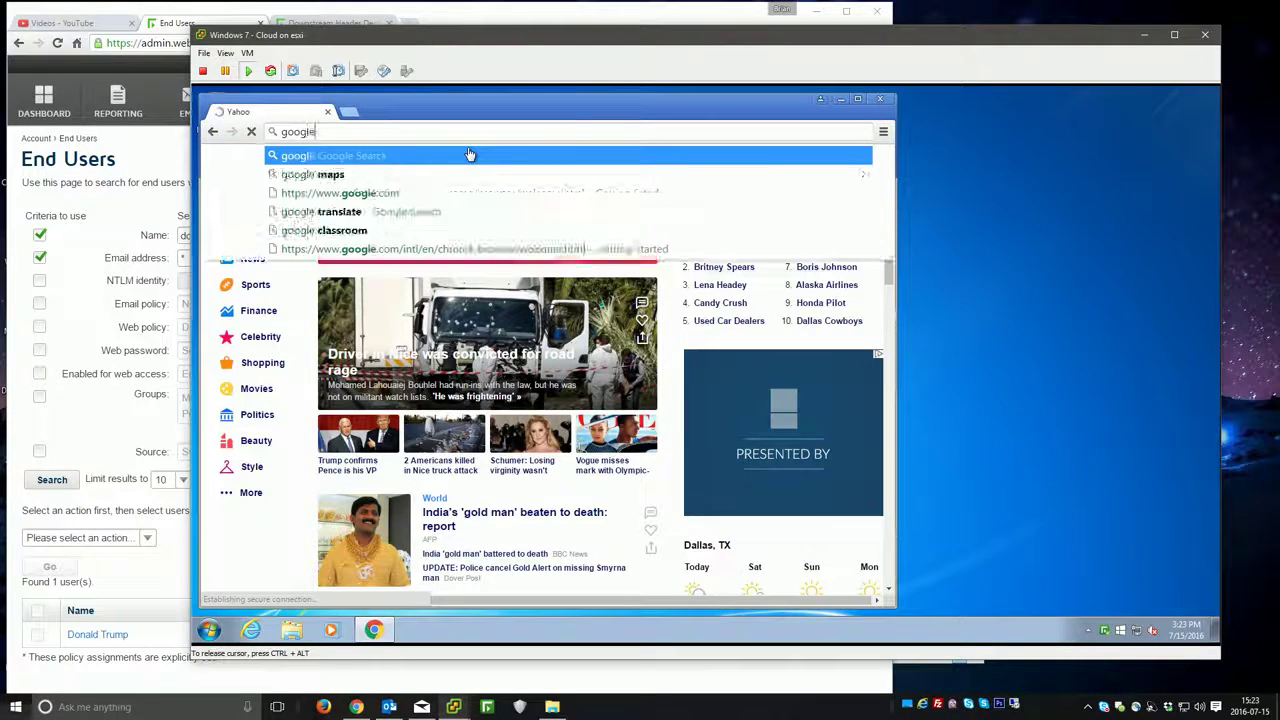
pyautogui.press('Return')
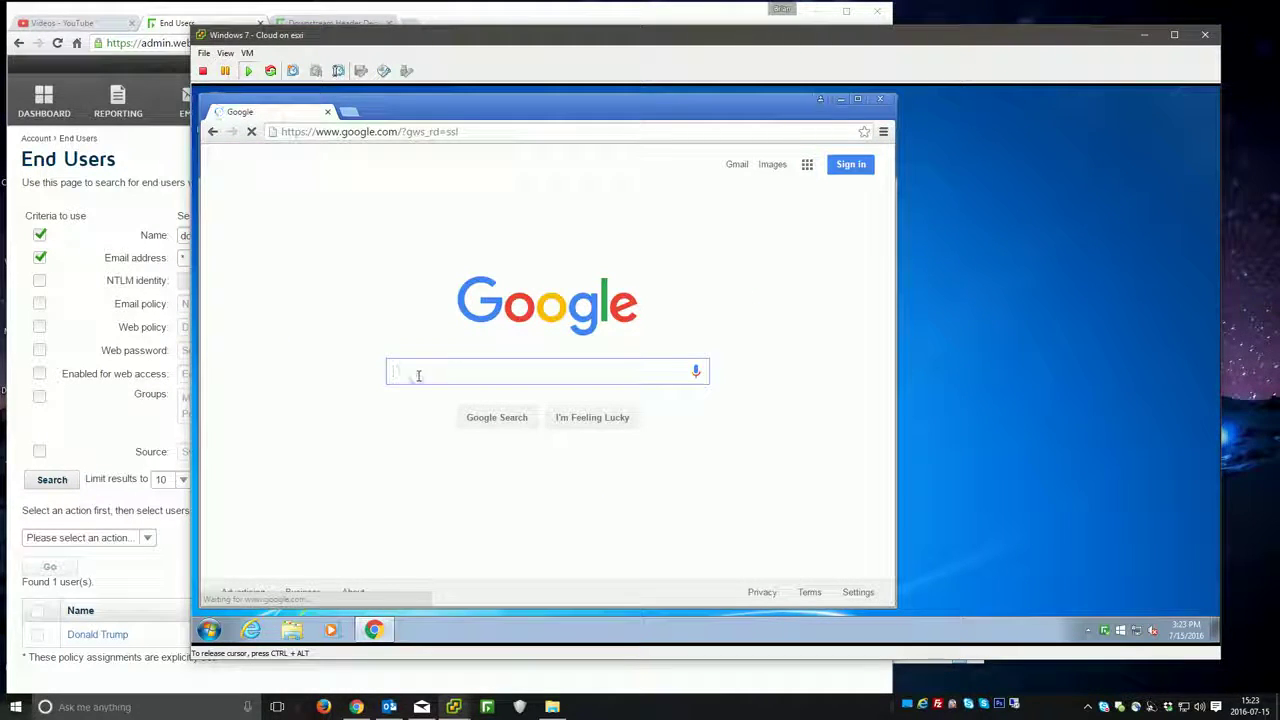
# Step: Search Google for 'how to change to userprincipalname'
pyautogui.write('how to ')
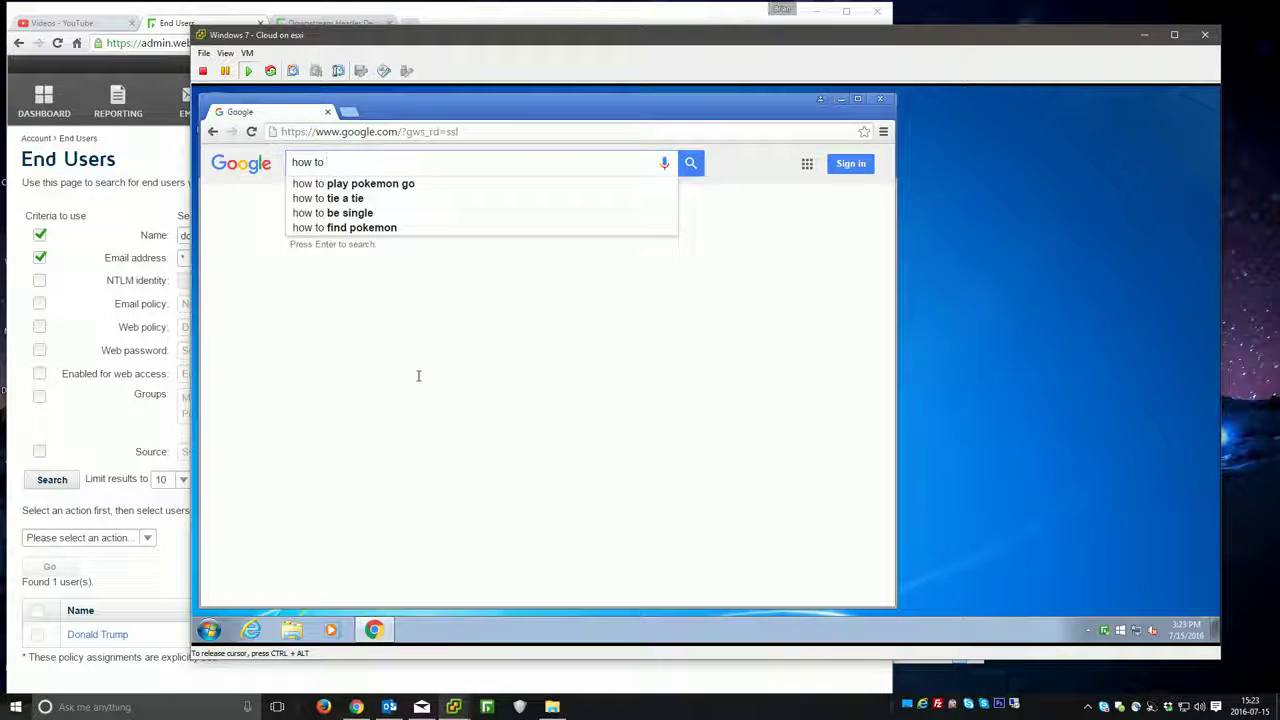
pyautogui.write('change from')
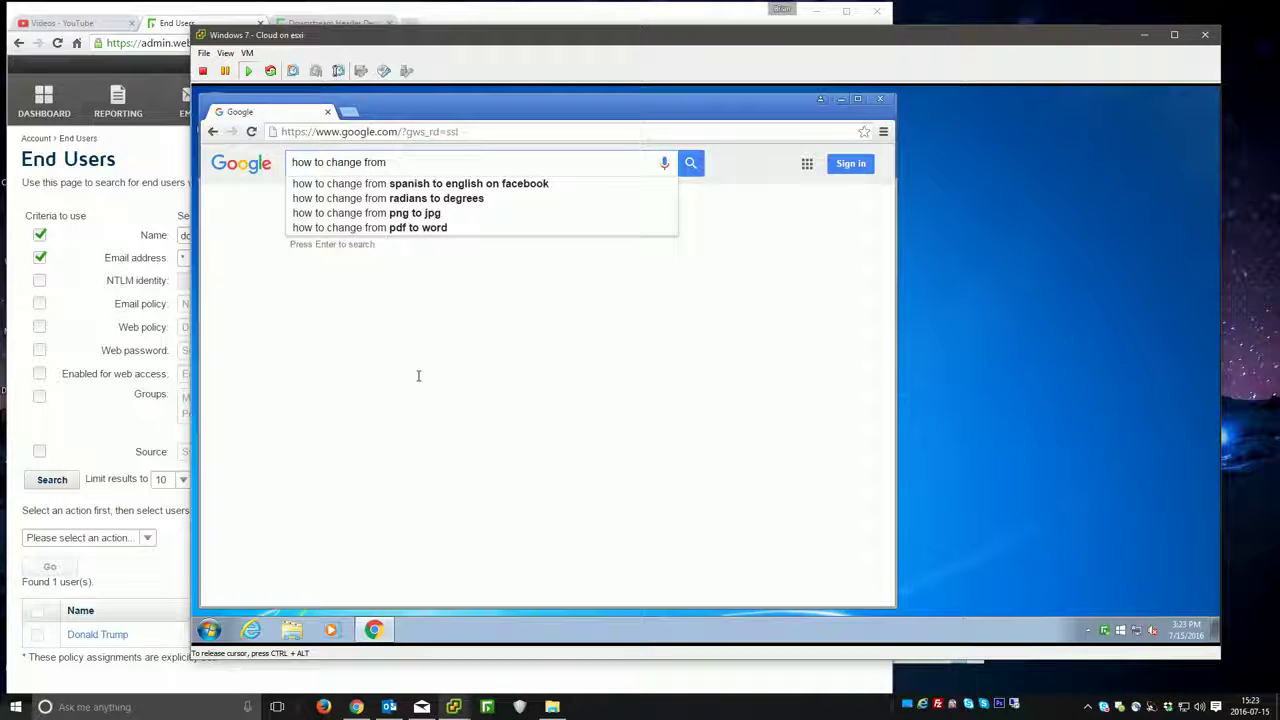
pyautogui.press('BackSpace')
pyautogui.press('BackSpace')
pyautogui.press('BackSpace')
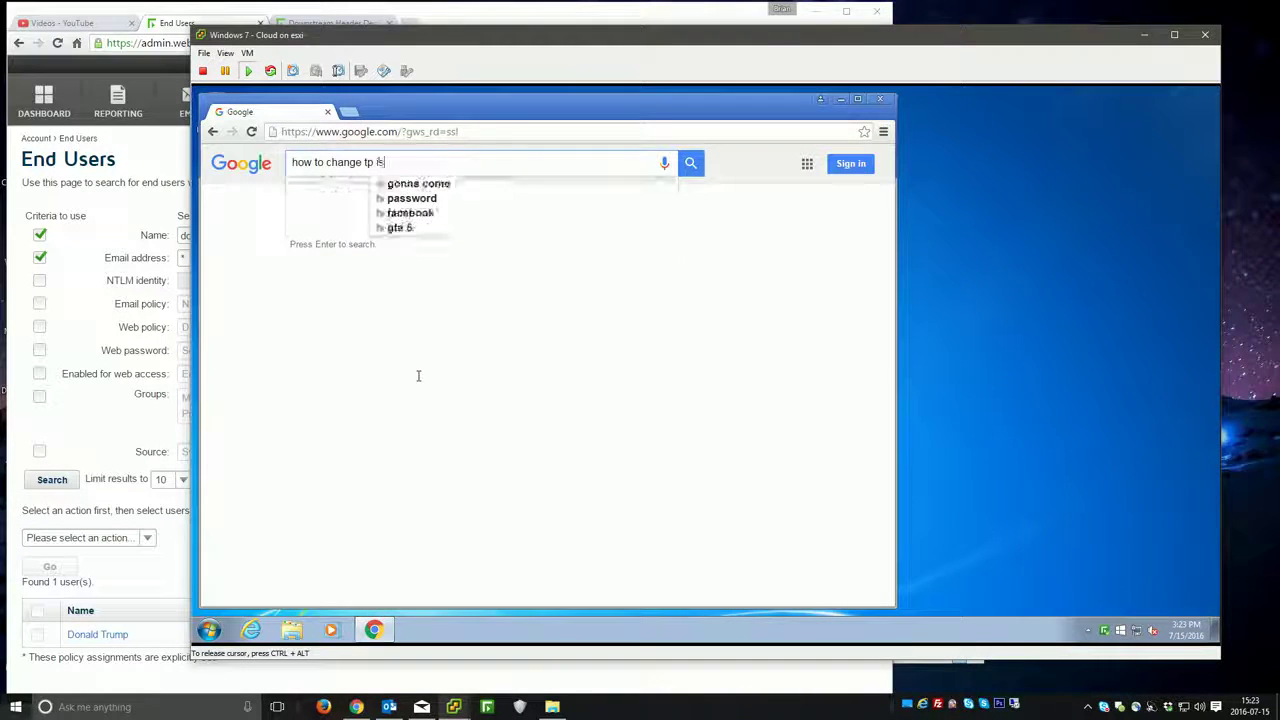
pyautogui.press('BackSpace')
pyautogui.write('o user')
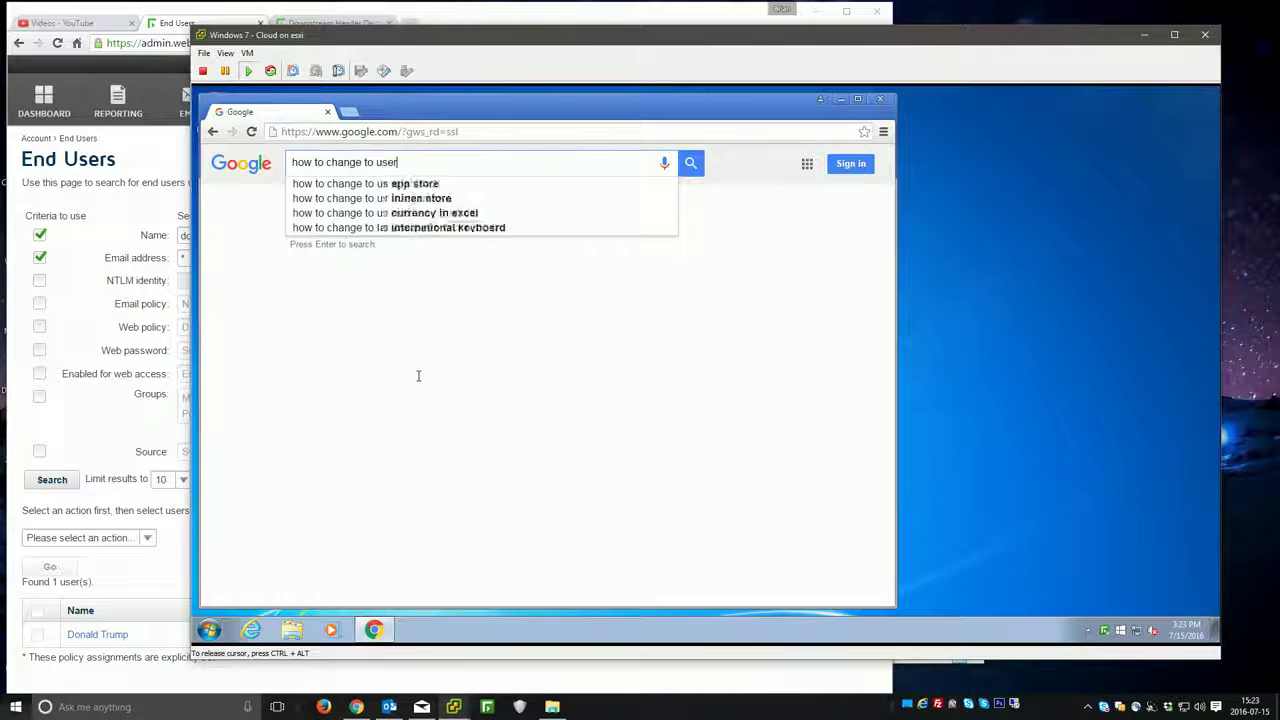
pyautogui.write('principalname')
pyautogui.press('Return')
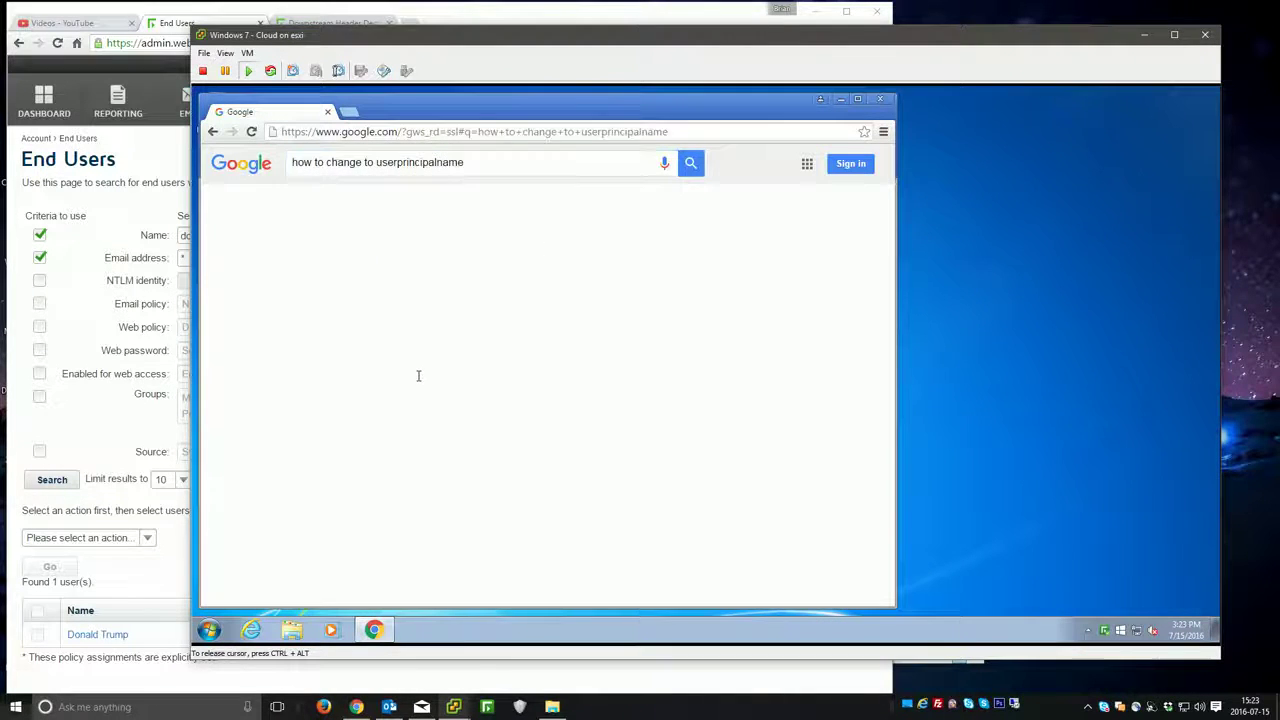
# Step: Open the Perficient article on matching the UPN to the primary SMTP address
pyautogui.scroll(-3, 419, 320)
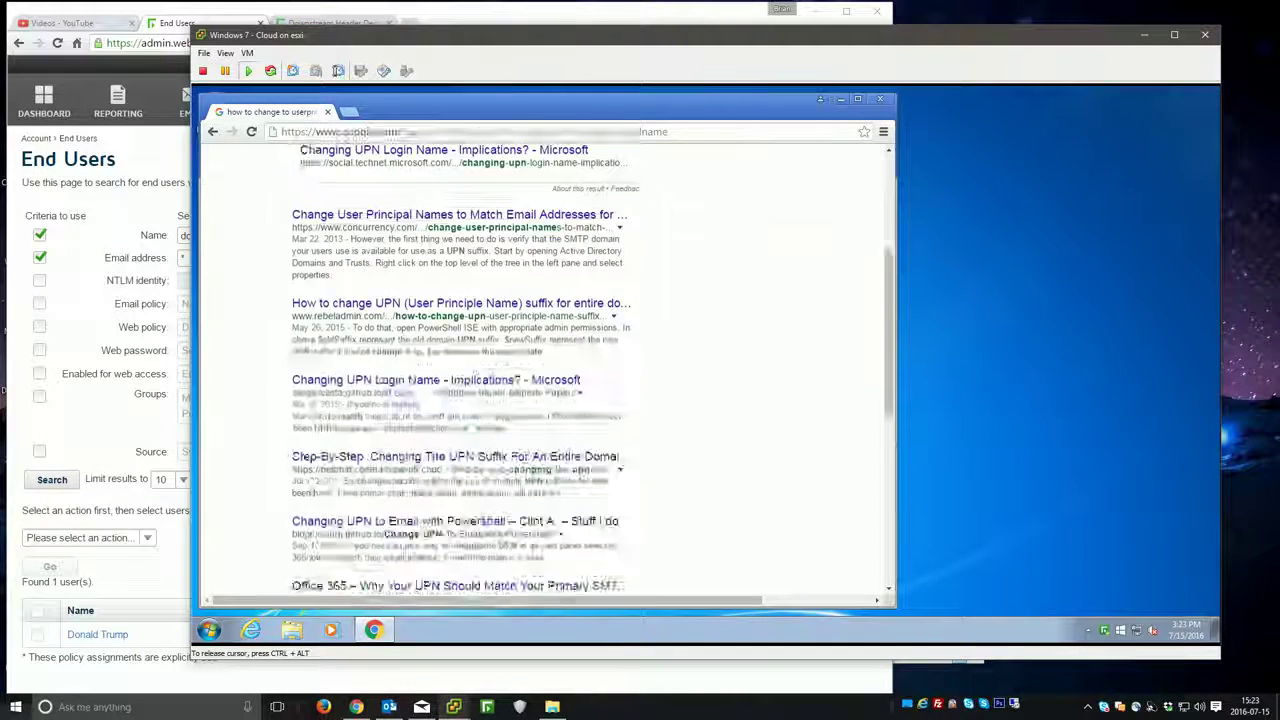
pyautogui.scroll(-3, 420, 311)
pyautogui.click(380, 240)
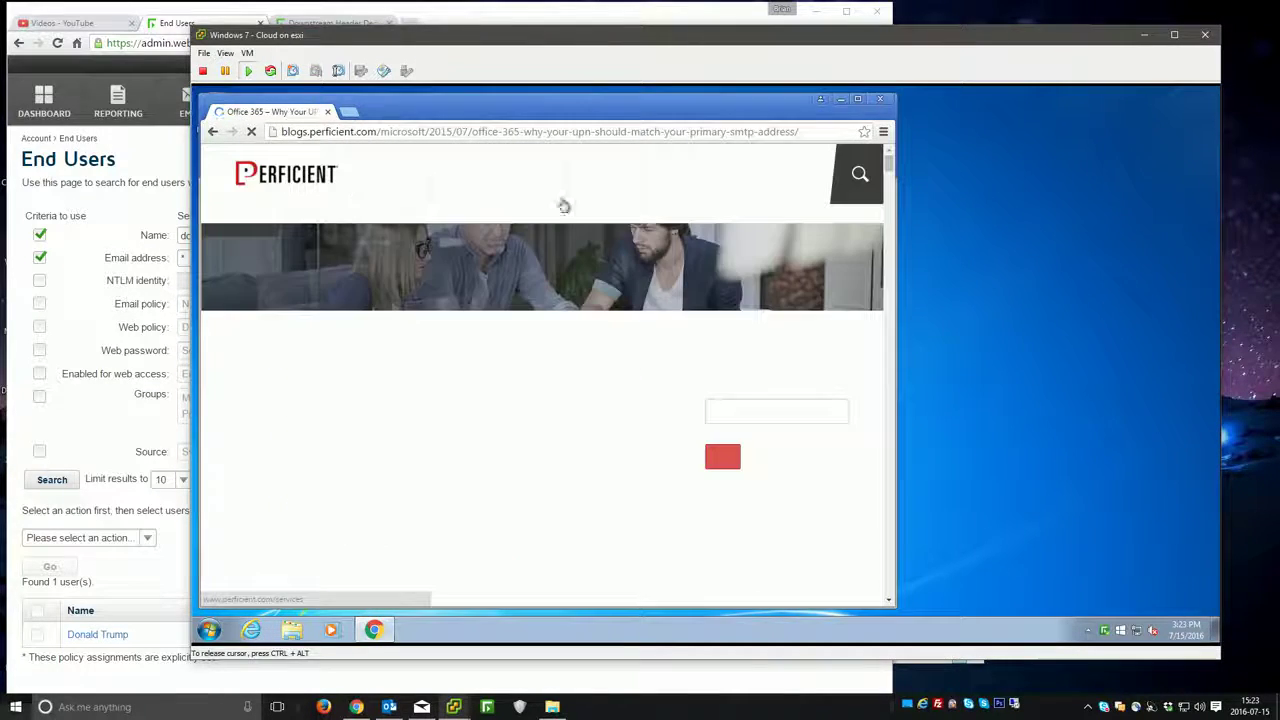
pyautogui.scroll(-10, 563, 371)
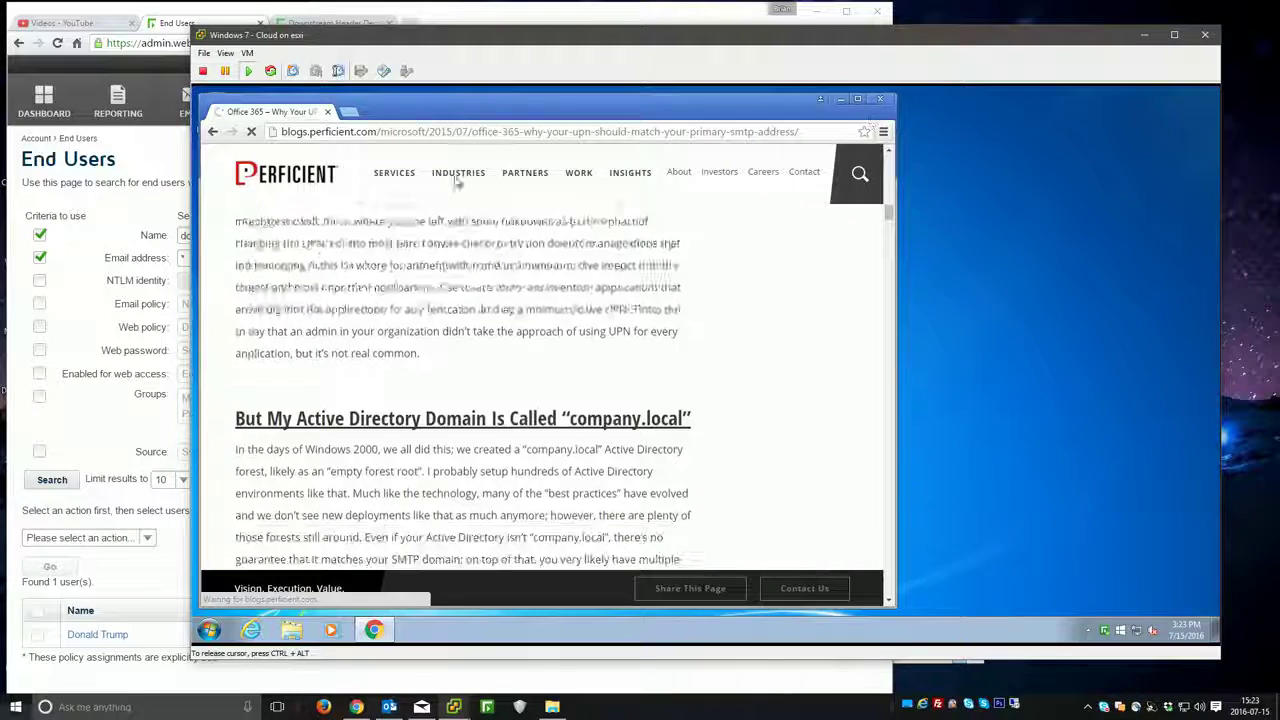
pyautogui.click(458, 125)
pyautogui.write('gambl')
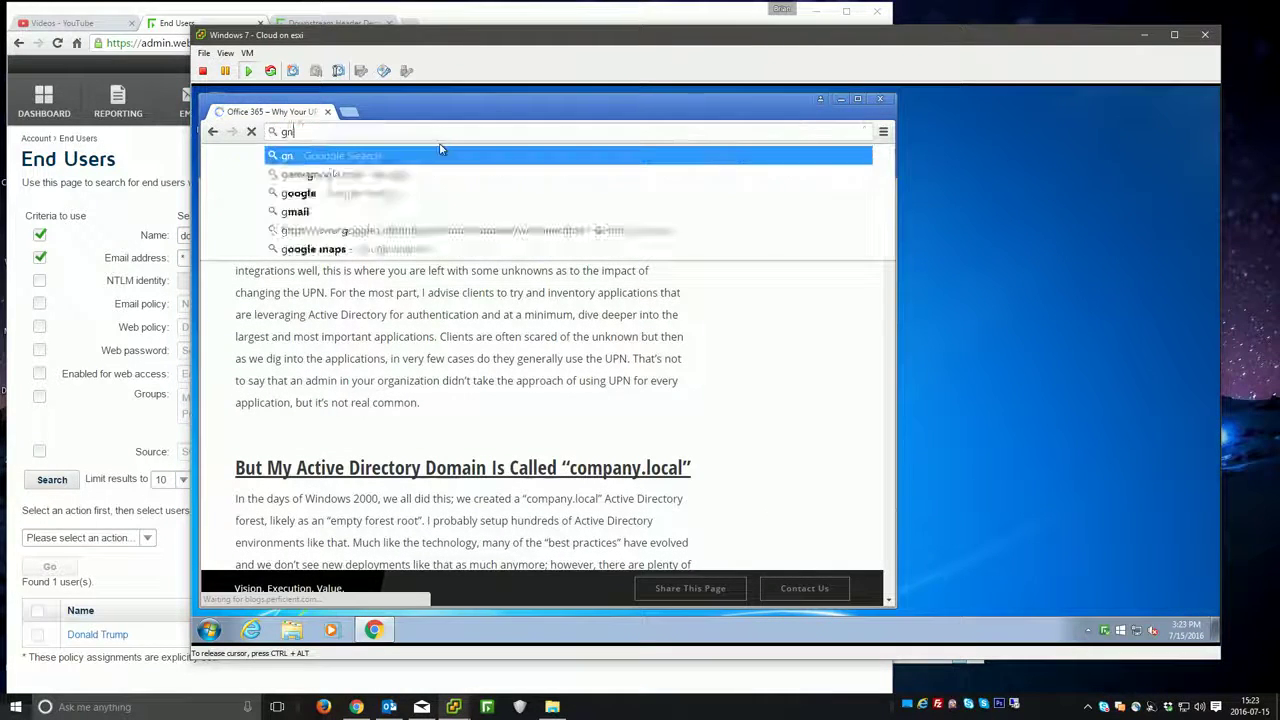
pyautogui.write('gin')
pyautogui.hotkey('ctrl', 'Return')
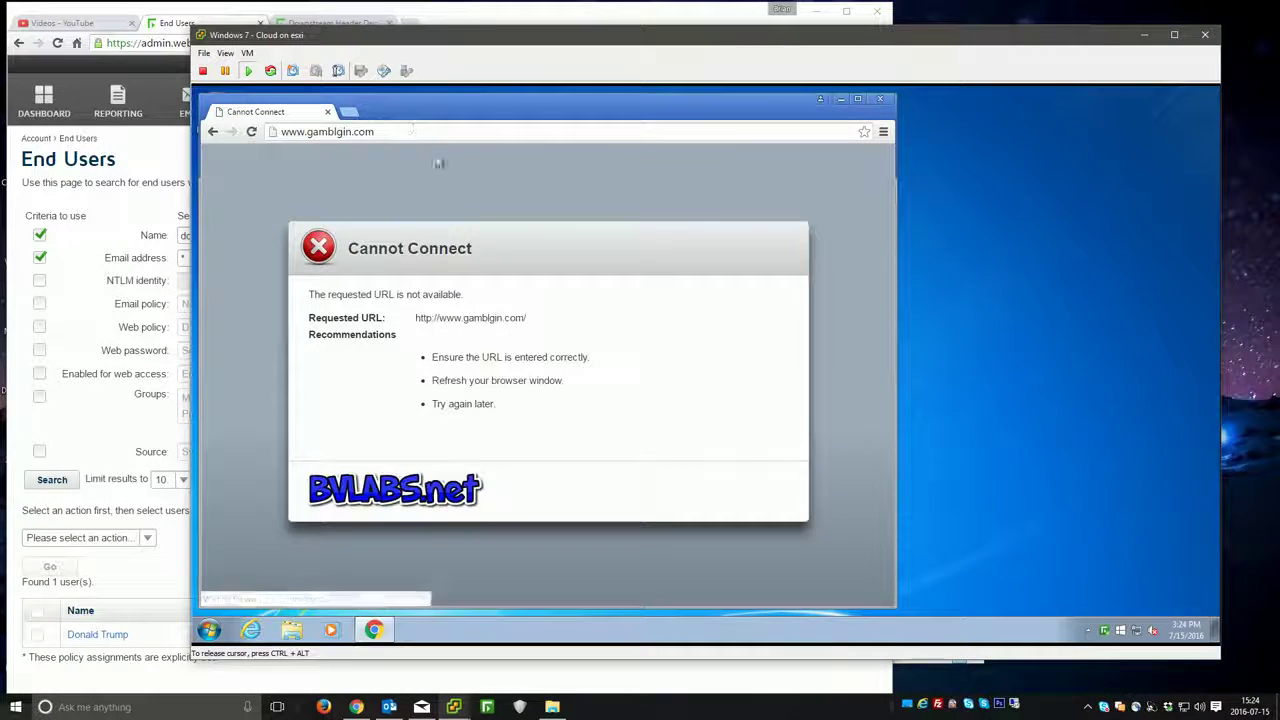
pyautogui.click(339, 137)
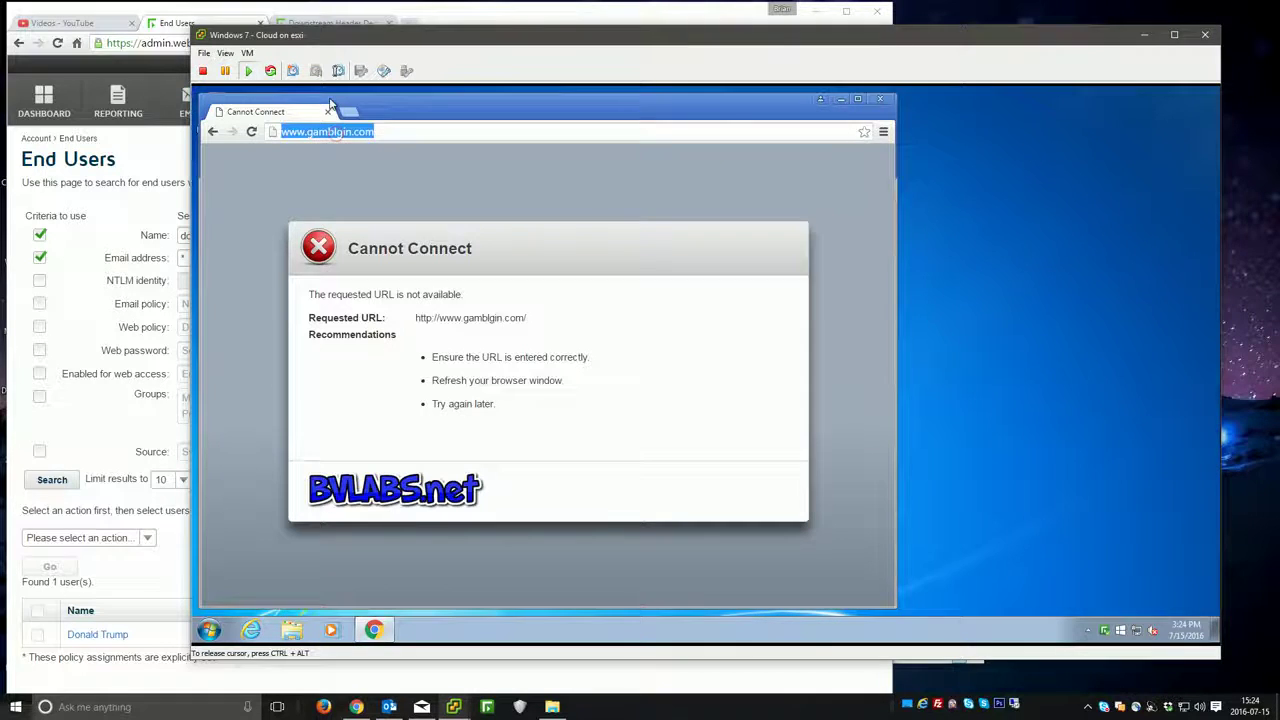
pyautogui.write('gambling')
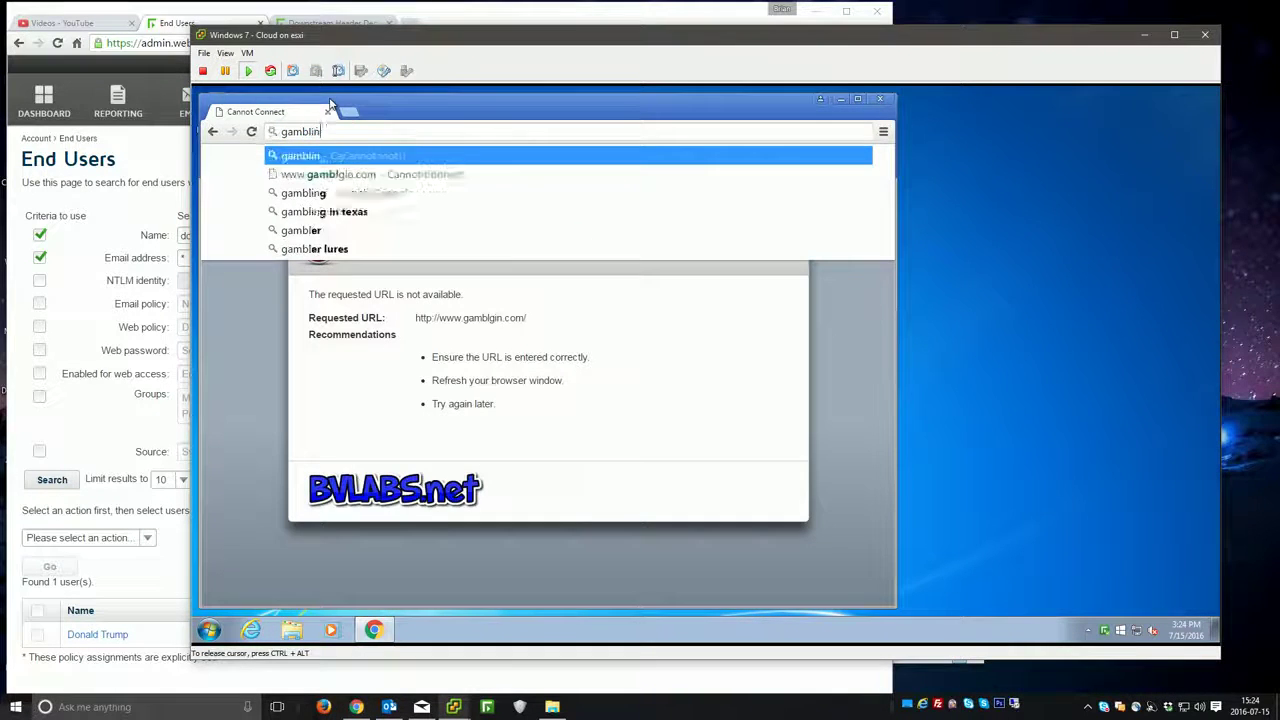
pyautogui.hotkey('ctrl', 'Return')
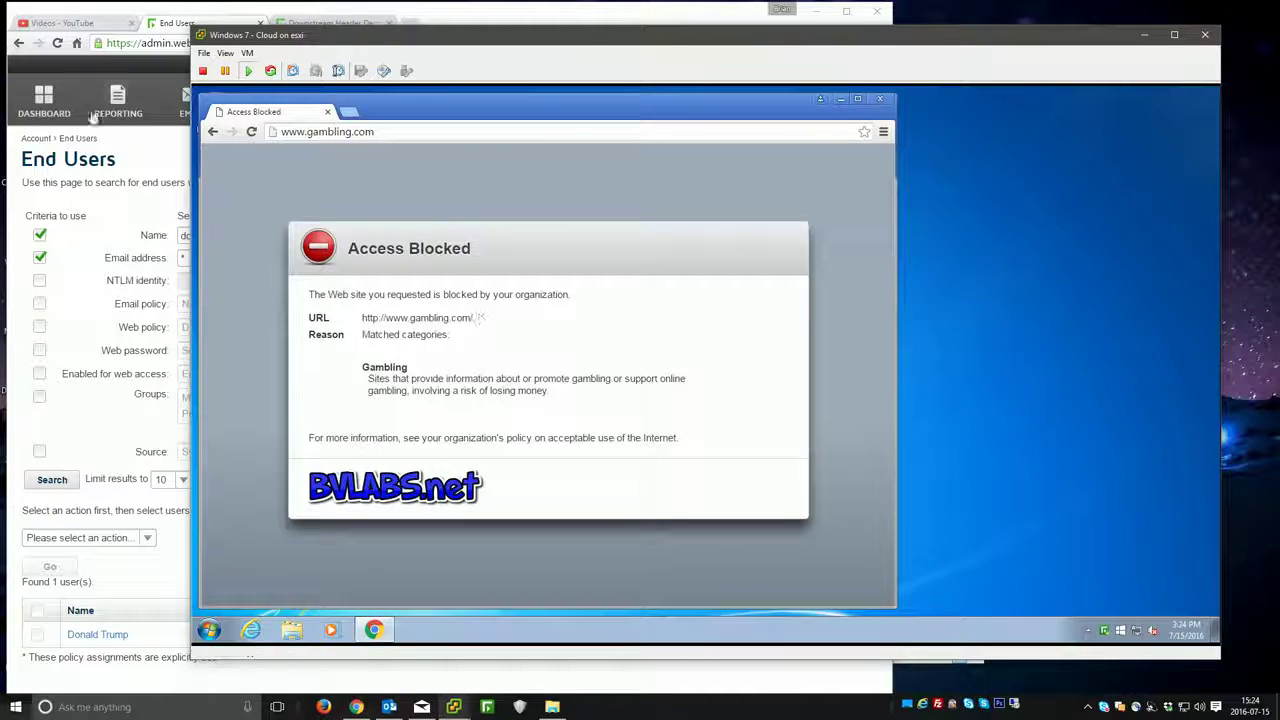
pyautogui.click(92, 118)
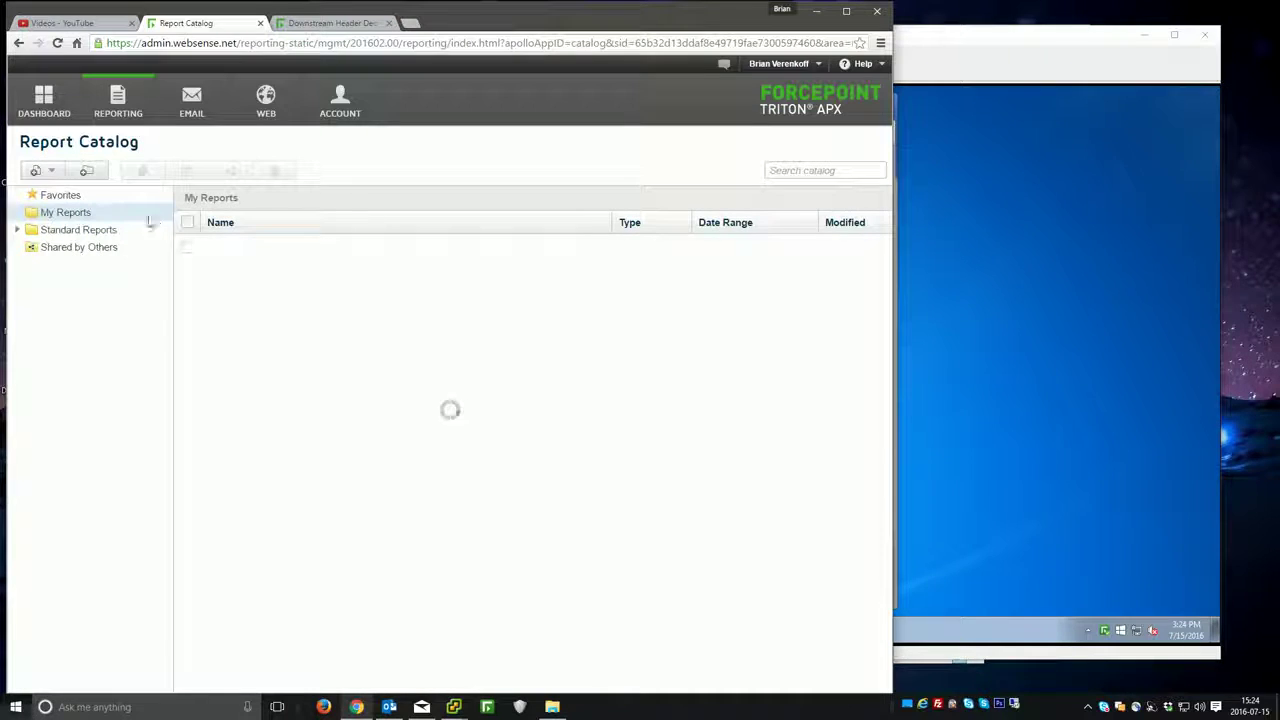
pyautogui.click(261, 354)
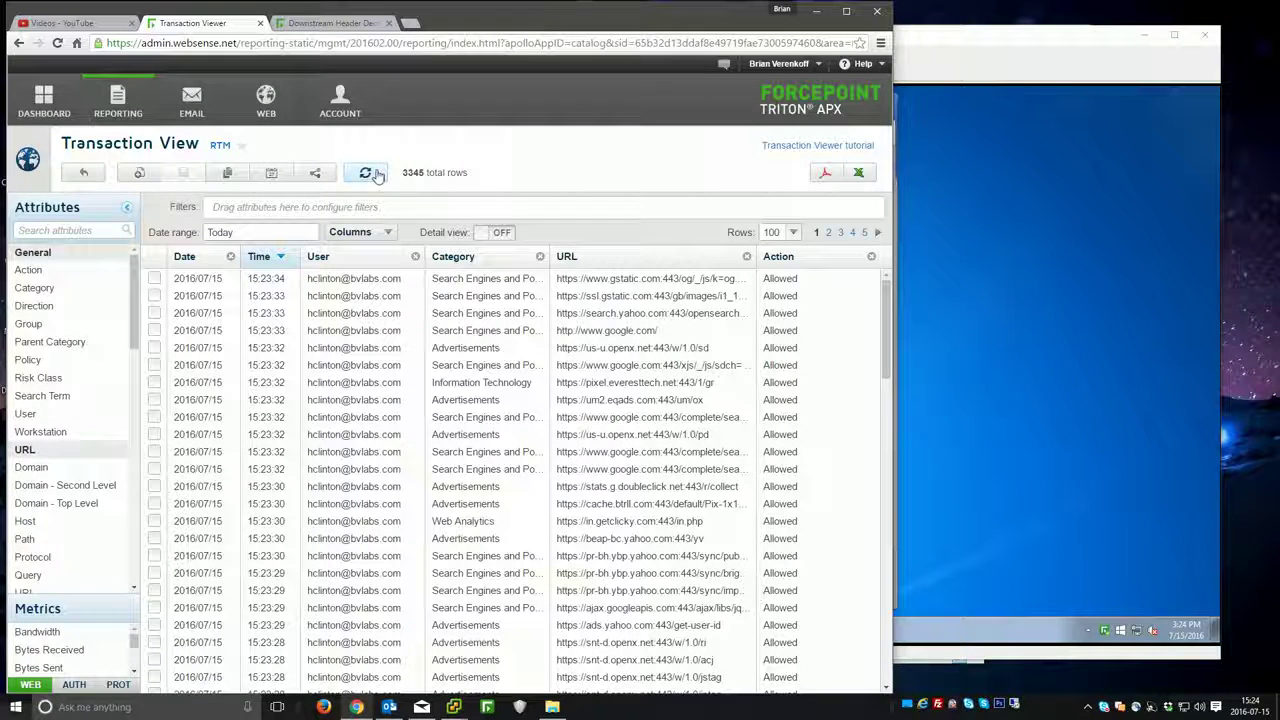
pyautogui.click(368, 174)
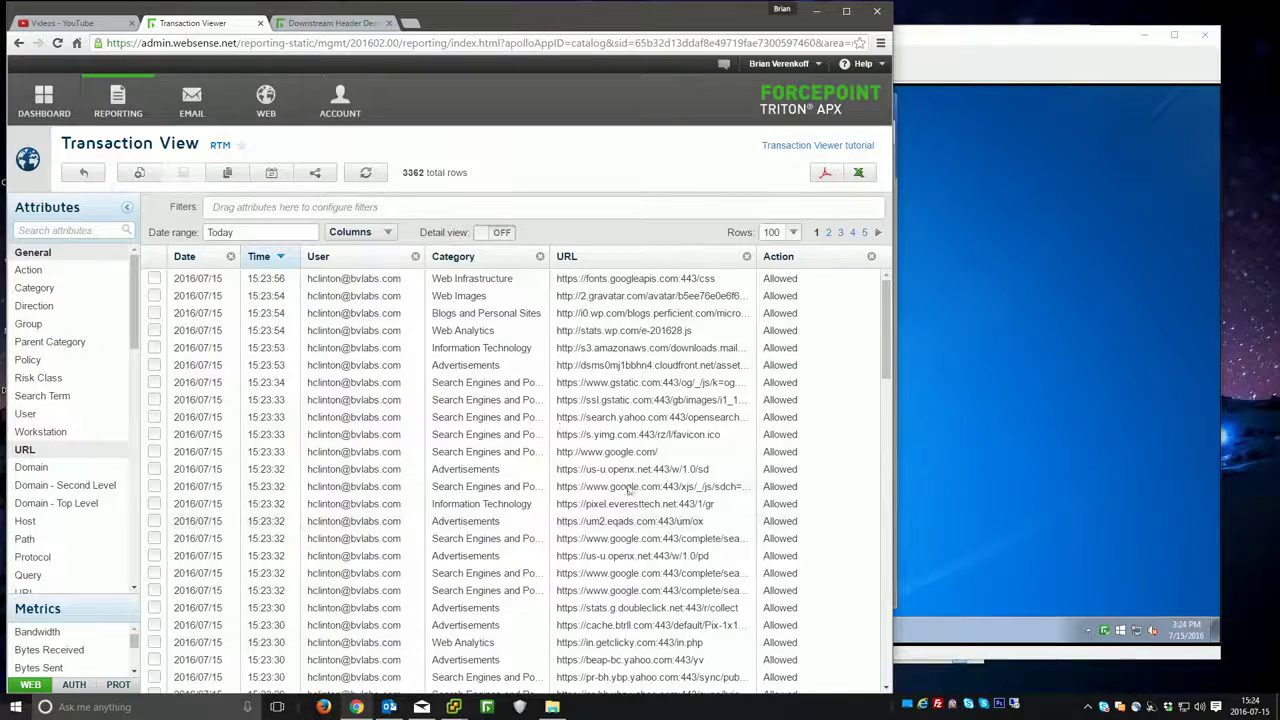
pyautogui.scroll(-3, 562, 330)
pyautogui.scroll(3, 562, 330)
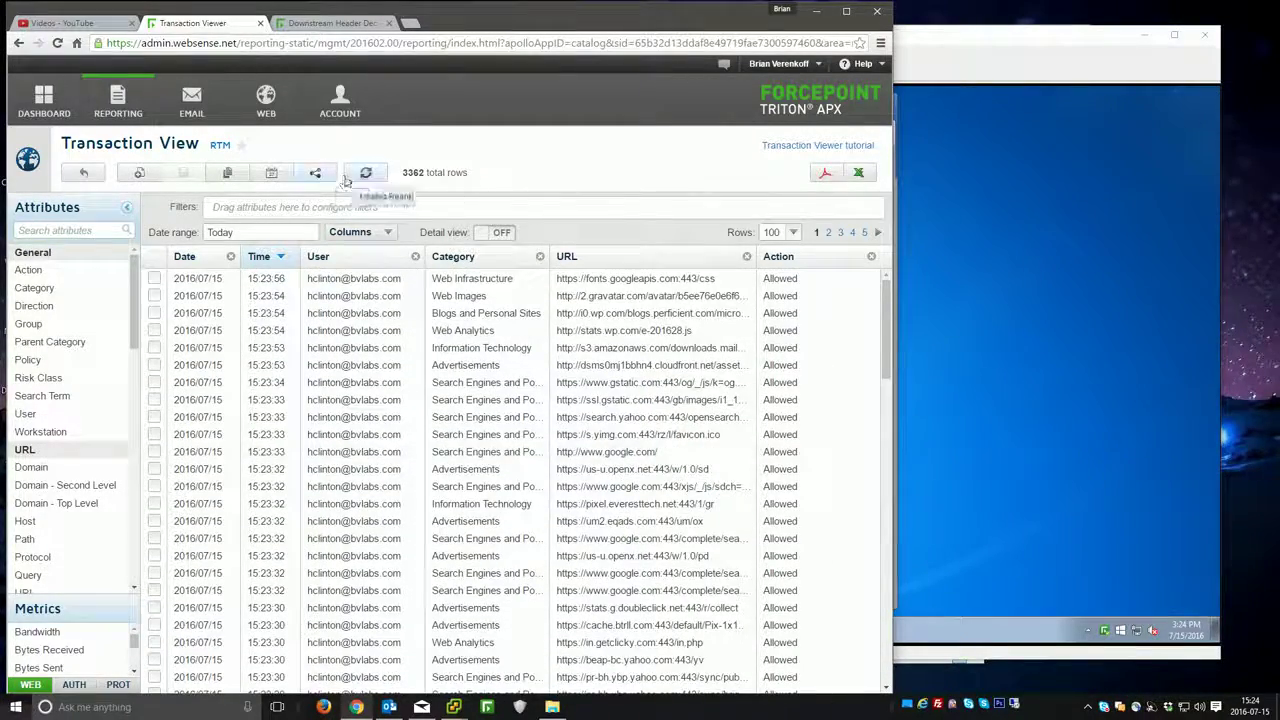
pyautogui.click(364, 174)
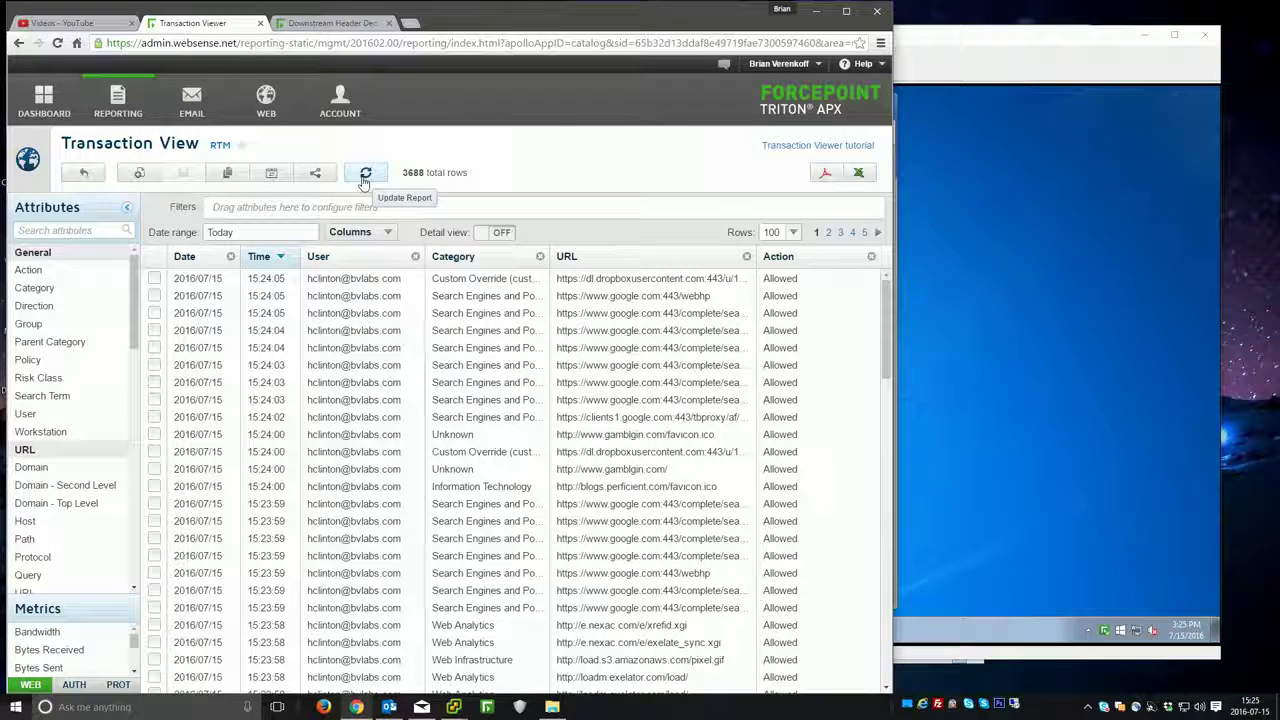
pyautogui.click(365, 175)
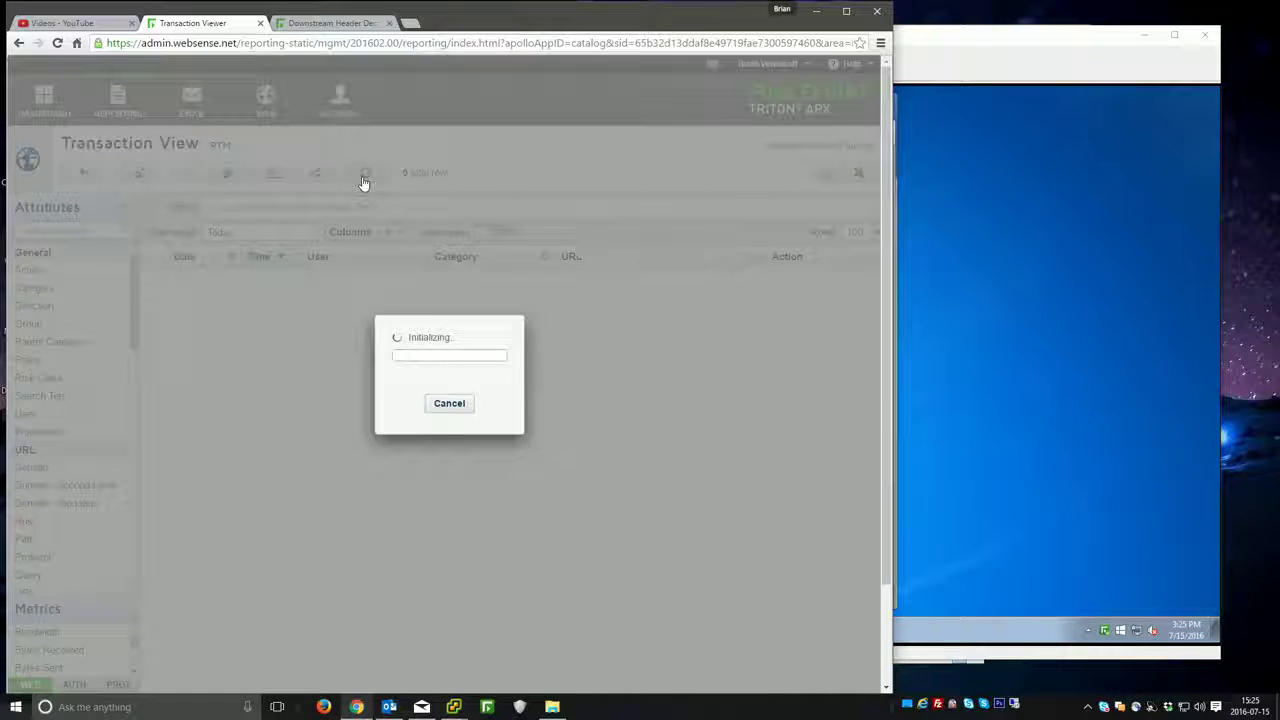